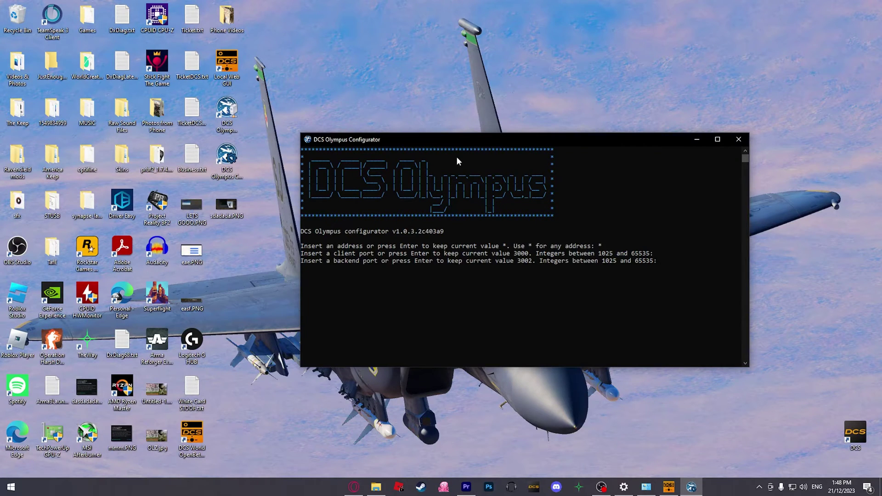
Keep the current backend port and leave the Olympus login page for the GitHub v1.0.3 releases page.
key("Return")
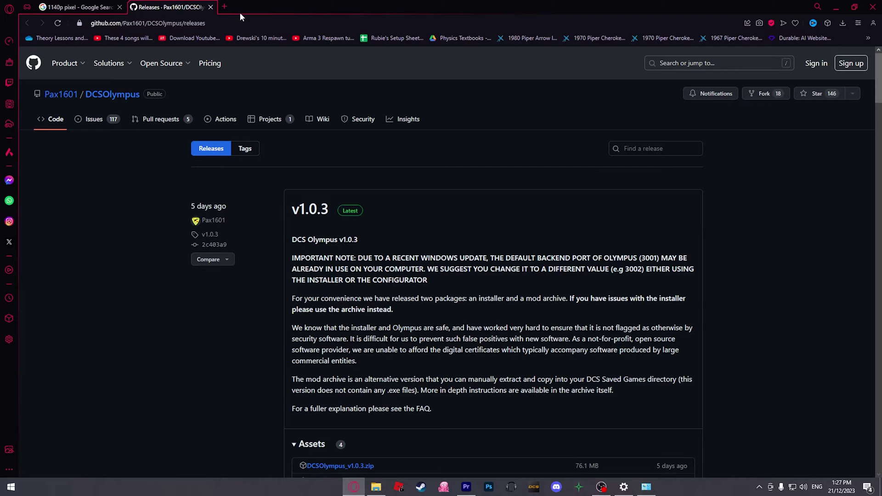
Scroll down to the v1.0.3 Assets list with DCSOlympus_v1.0.3_installer.zip (33.7 MB).
scroll(382, 160, "down", 1)
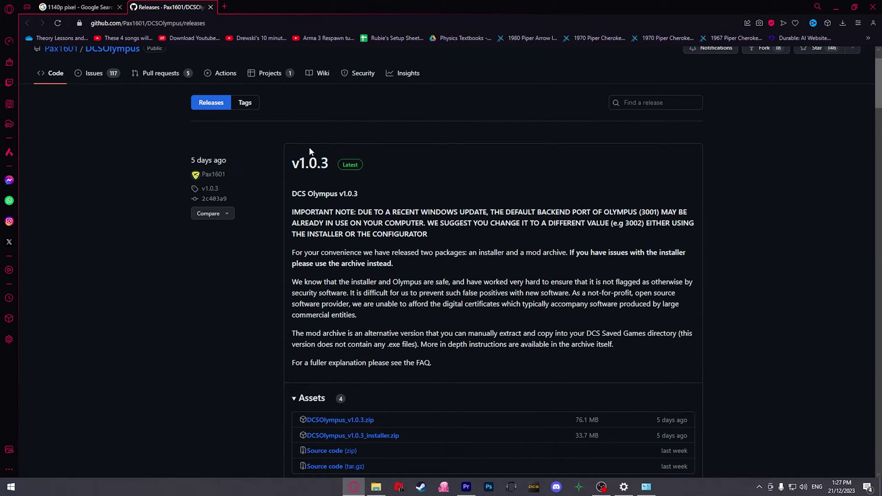
scroll(326, 139, "down", 3)
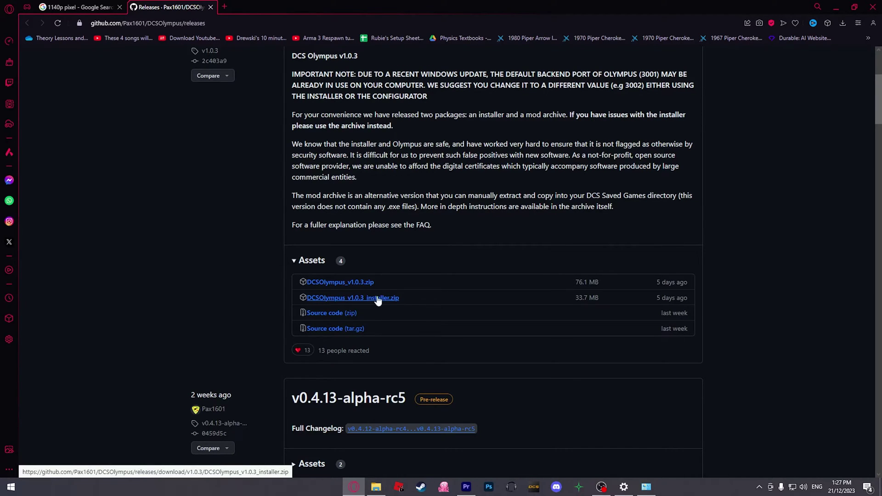
Extract DCSOlympus_v1.0.3_installer.zip with WinRAR to its default folder and open the extracted folder.
left_click(371, 303)
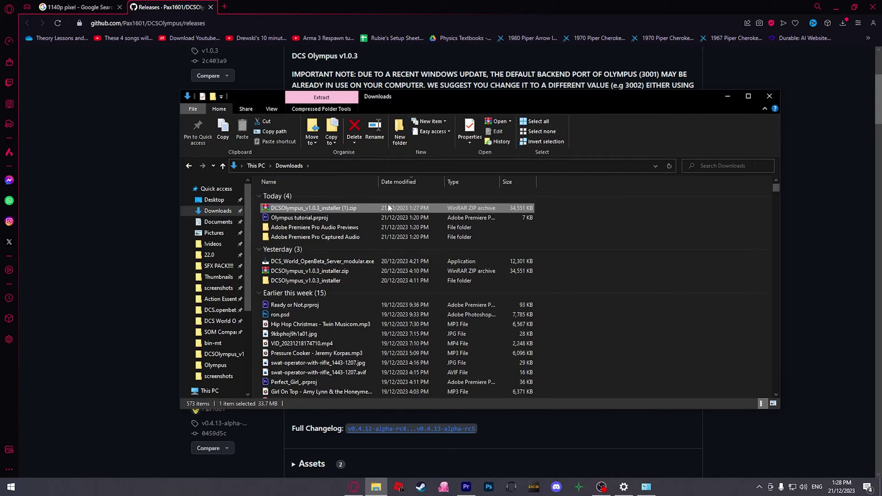
double_click(344, 208)
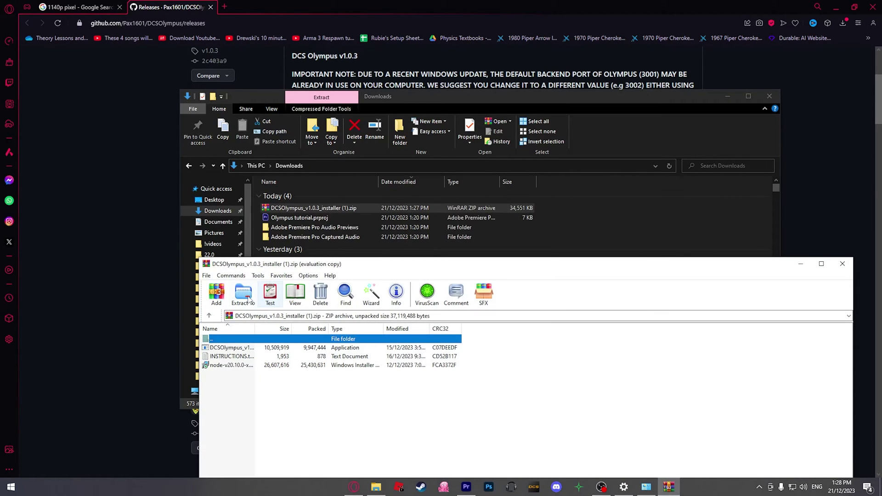
left_click(243, 294)
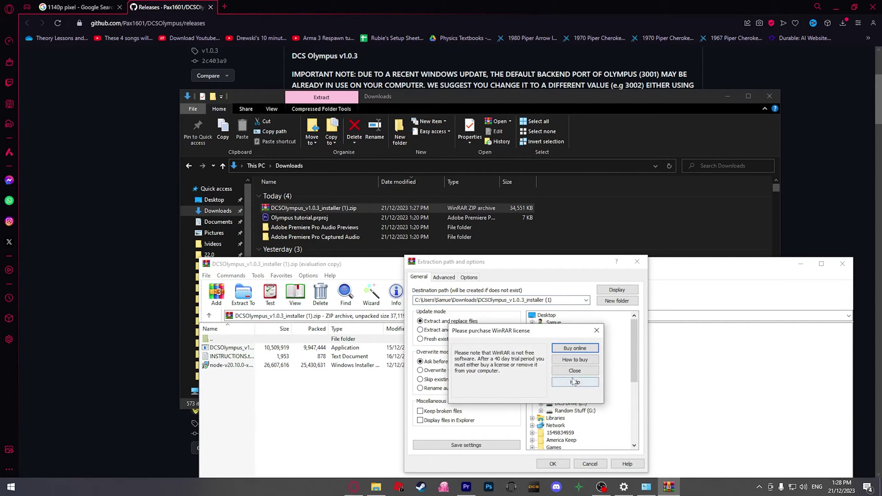
left_click(573, 371)
left_click(557, 464)
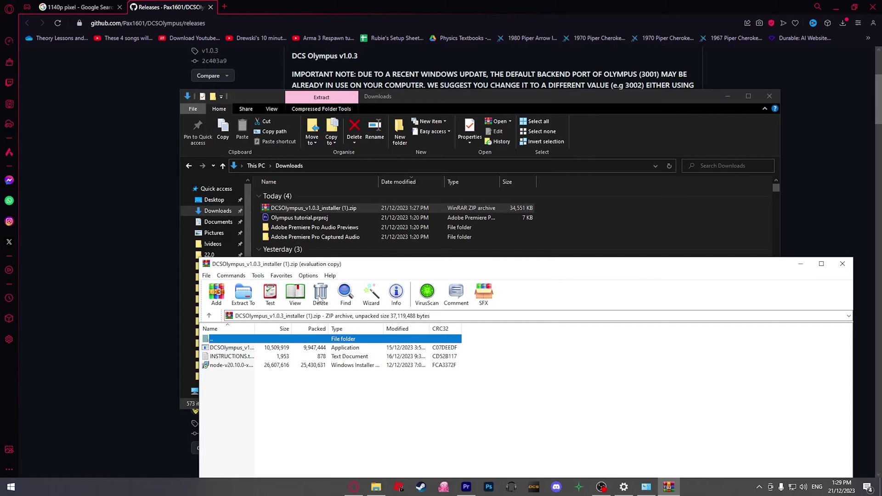
left_click(842, 264)
double_click(326, 248)
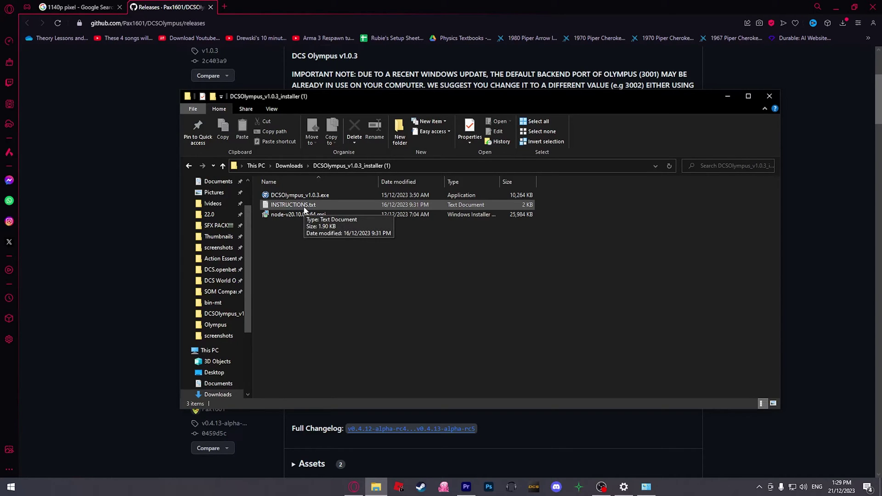
Select and then deselect the node-v20.10.0-x64.msi file in the extracted installer folder.
left_click(295, 215)
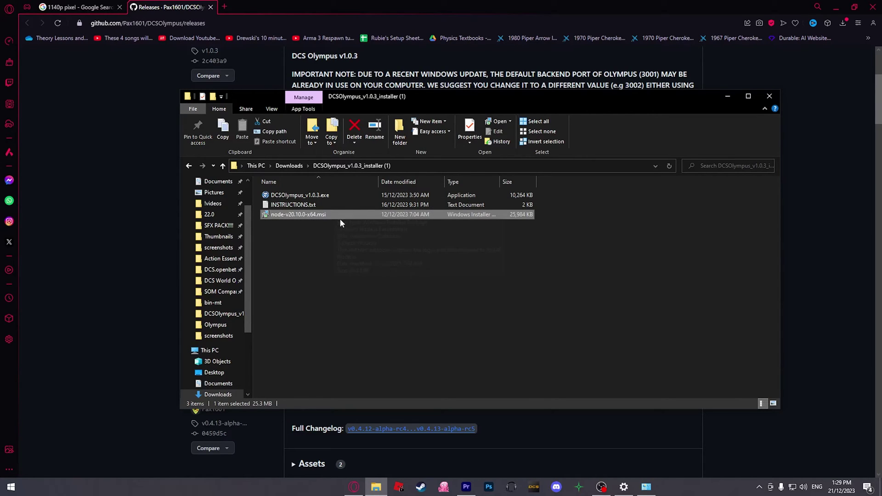
left_click(321, 240)
Launch the DCS Olympus v1.0.3 setup and accept its licence agreement.
double_click(291, 198)
left_click_drag(567, 165, 367, 168)
left_click(360, 297)
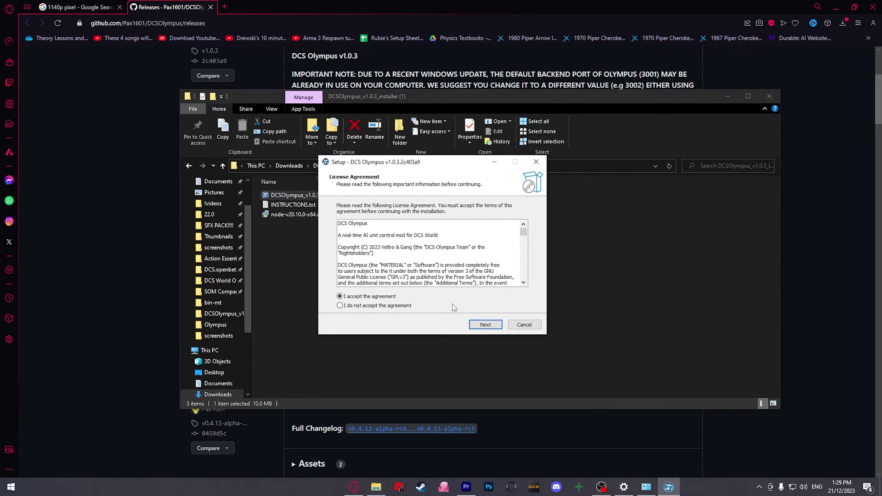
left_click(485, 325)
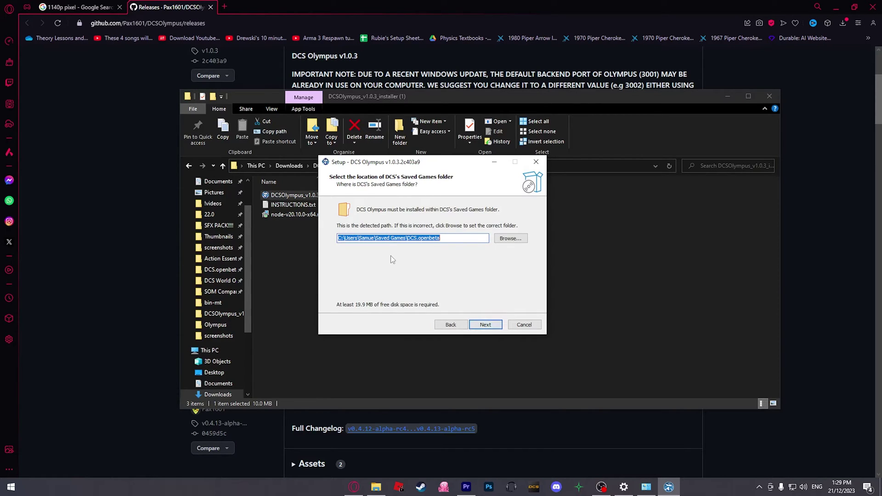
Set the Saved Games location to the DCS.openbeta_server folder and continue to installation type.
left_click(510, 239)
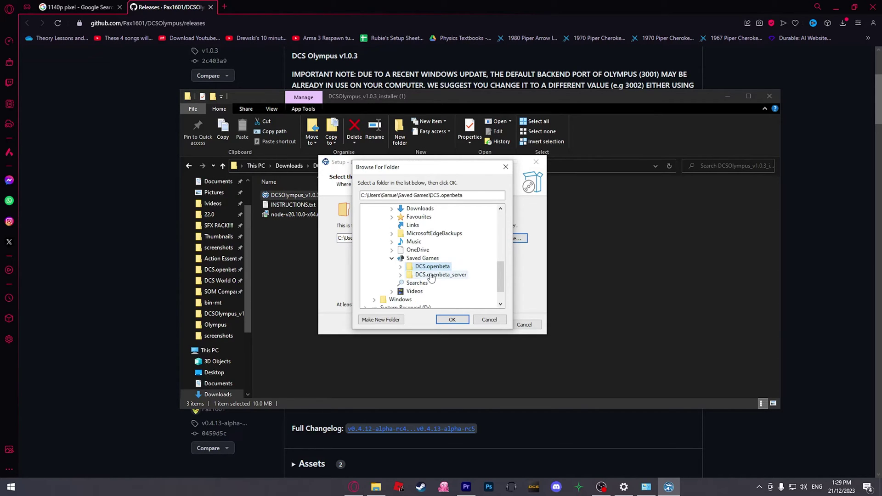
left_click(431, 275)
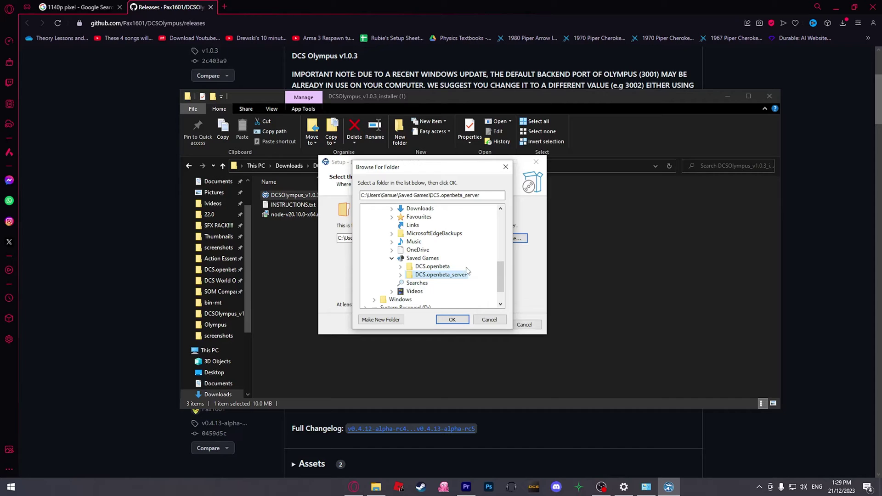
left_click(442, 320)
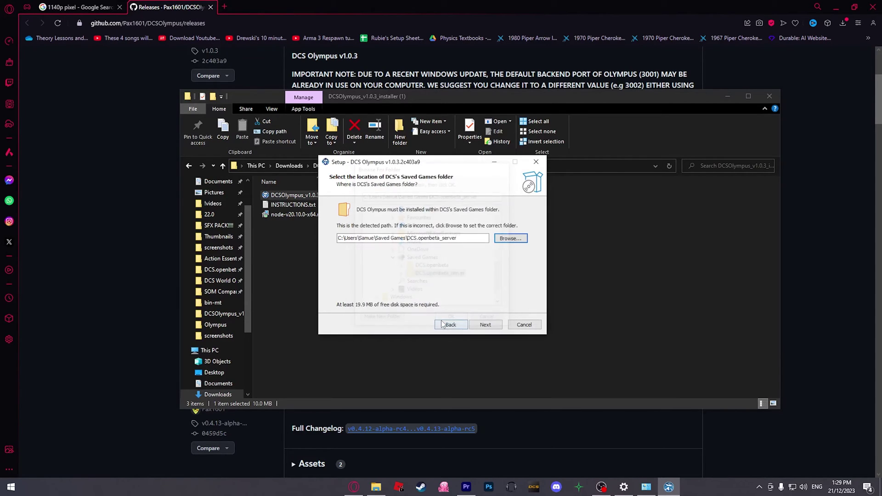
left_click(519, 238)
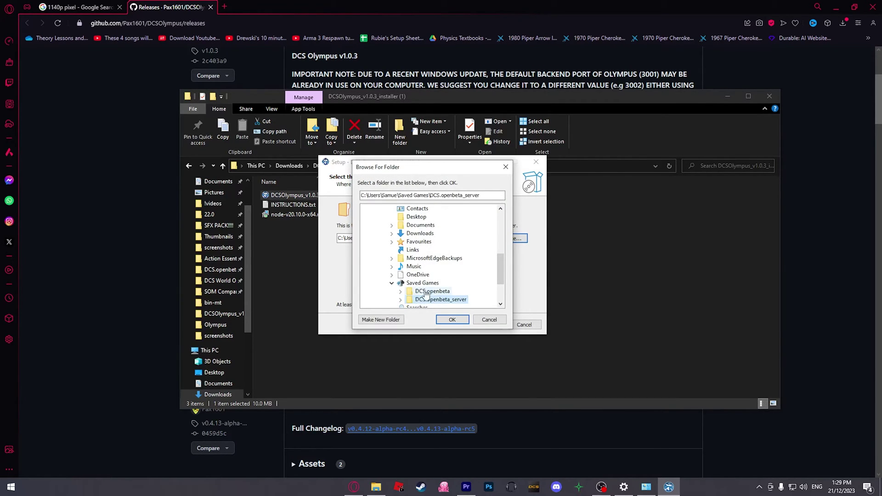
scroll(447, 289, "down", 1)
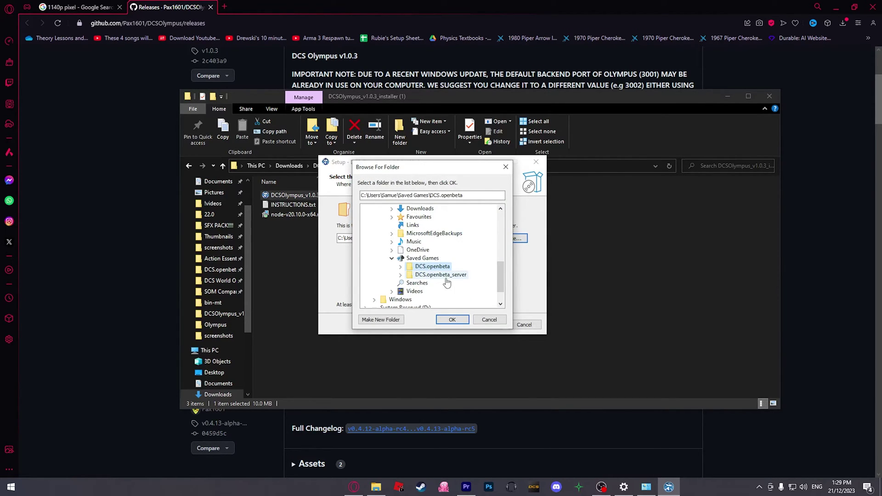
left_click(452, 319)
left_click_drag(476, 238, 339, 238)
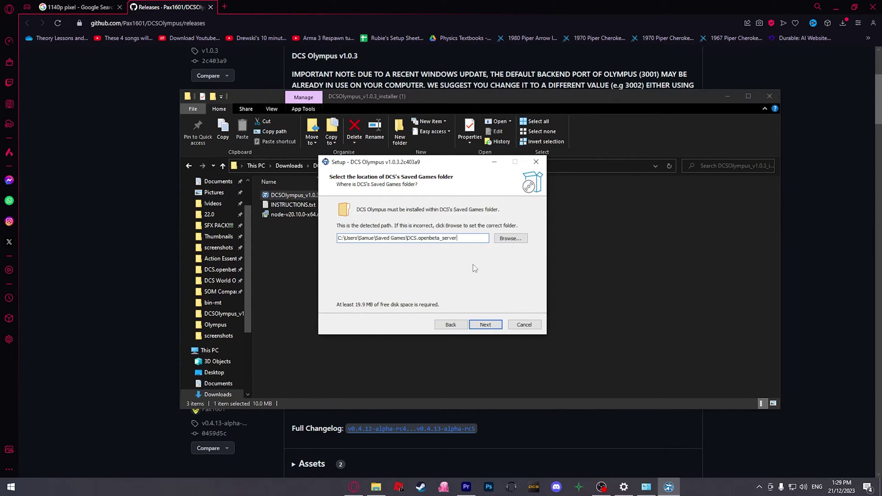
left_click(485, 324)
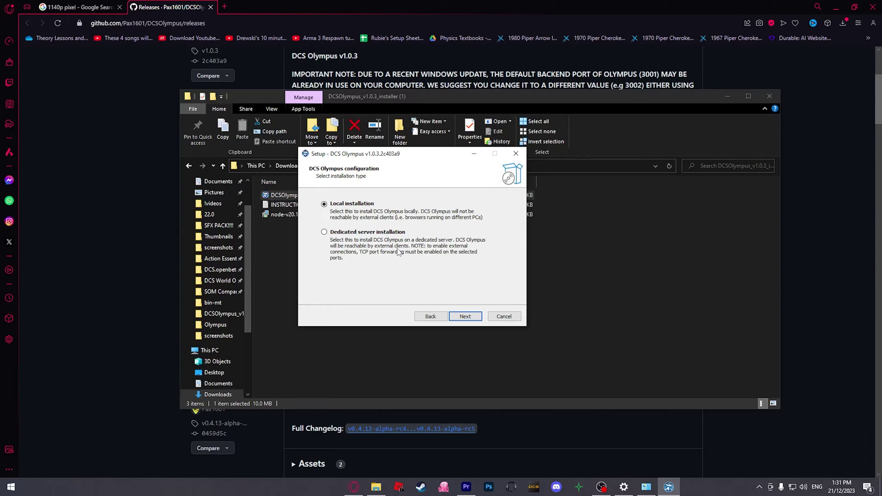
Choose Dedicated server installation and advance to the passwords and ports page (ports 3000, 3001).
left_click(328, 236)
left_click(464, 316)
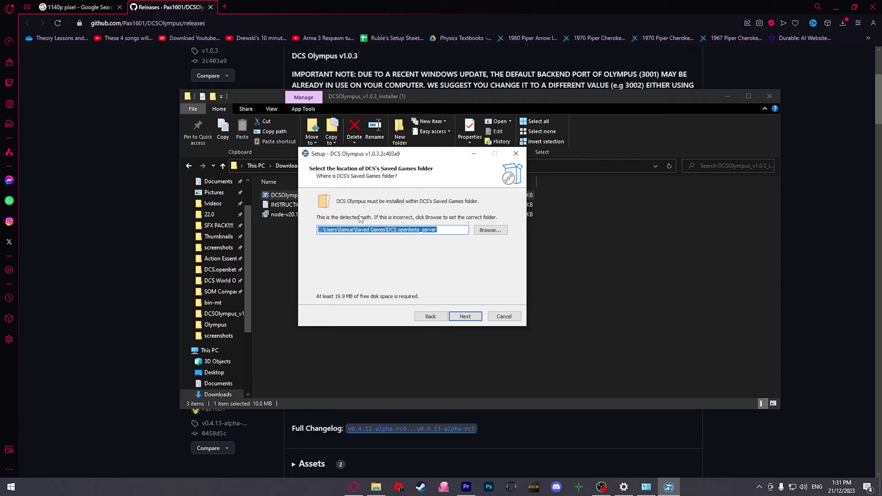
left_click(465, 316)
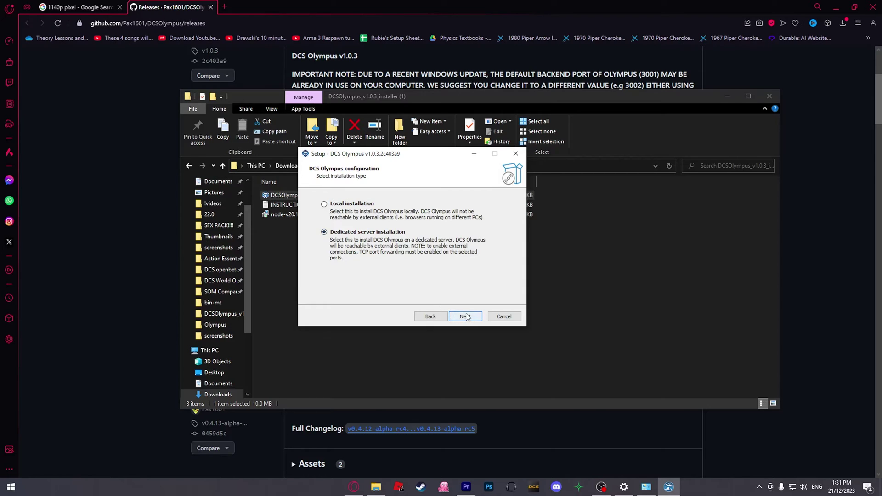
left_click(465, 317)
left_click(414, 214)
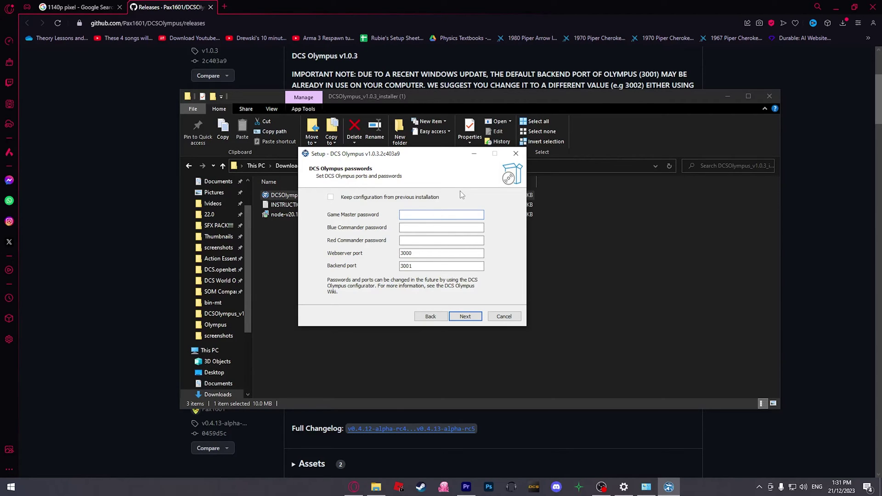
Fill in the Game Master, Blue Commander and Red Commander passwords.
type("12")
left_click(420, 227)
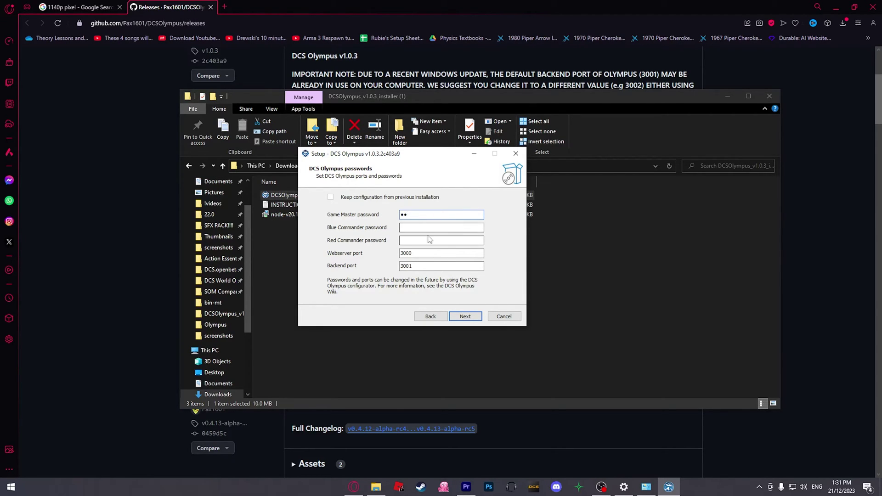
left_click(416, 240)
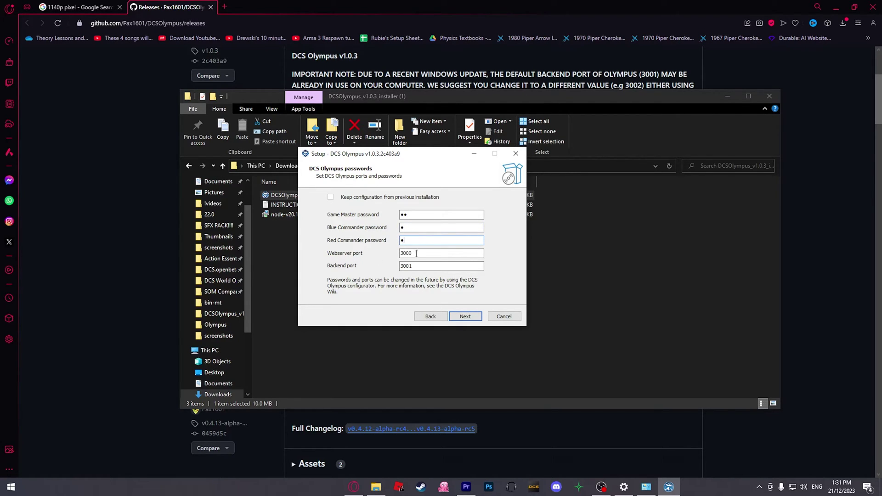
key("Tab")
key("Tab")
Change the backend port from 3001 to 3002 and proceed to the Start Menu folder page.
left_click(424, 266)
left_click_drag(467, 102, 445, 302)
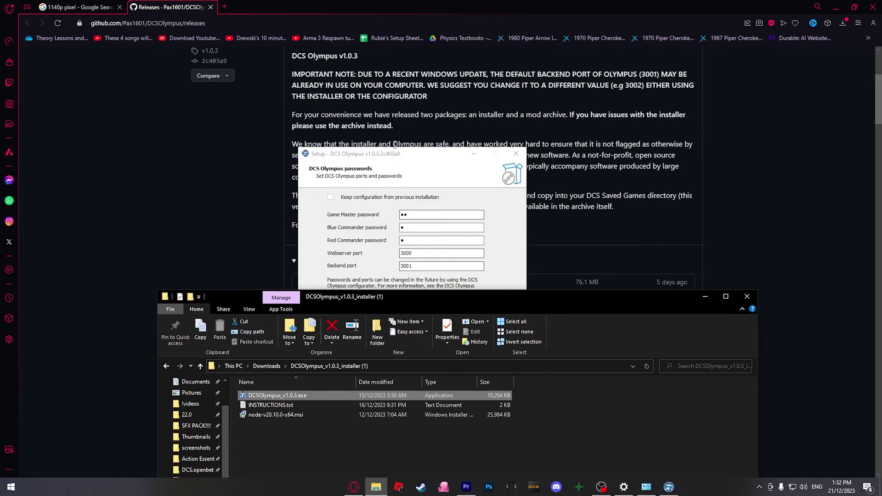
left_click_drag(395, 153, 385, 266)
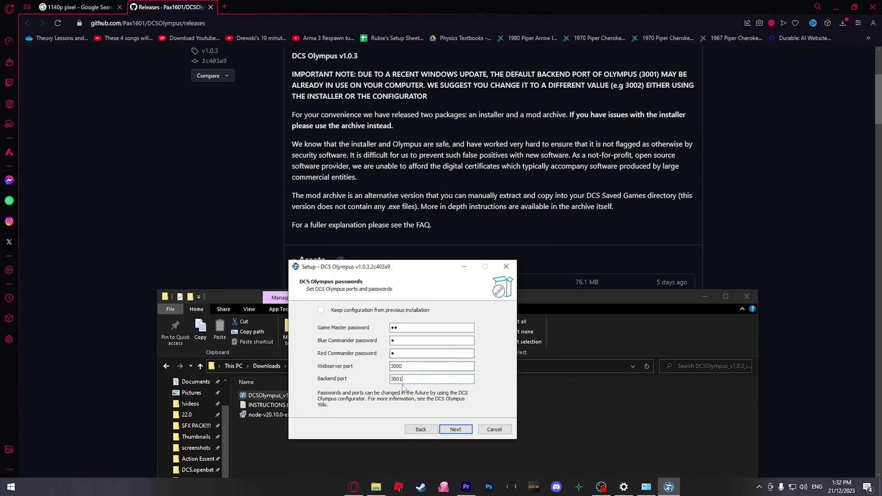
key("BackSpace")
type("2")
left_click(457, 430)
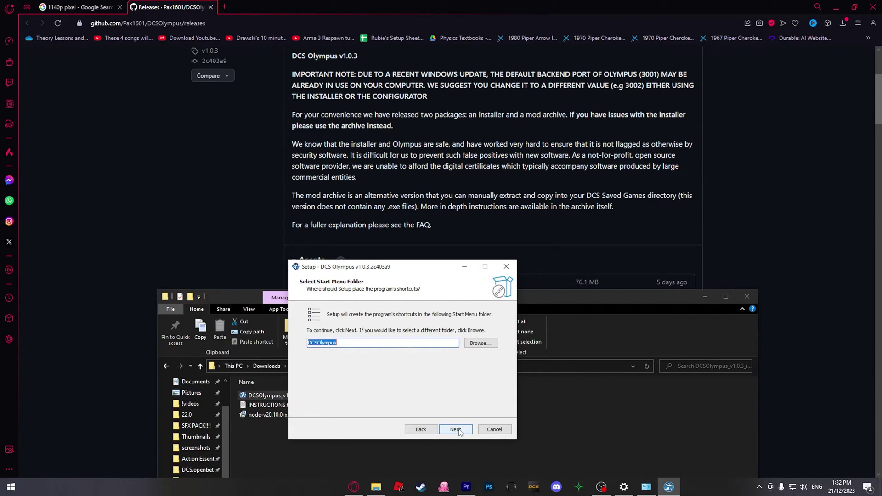
Keep the DCSOlympus Start Menu folder, add a desktop shortcut, and start the installation.
left_click(455, 429)
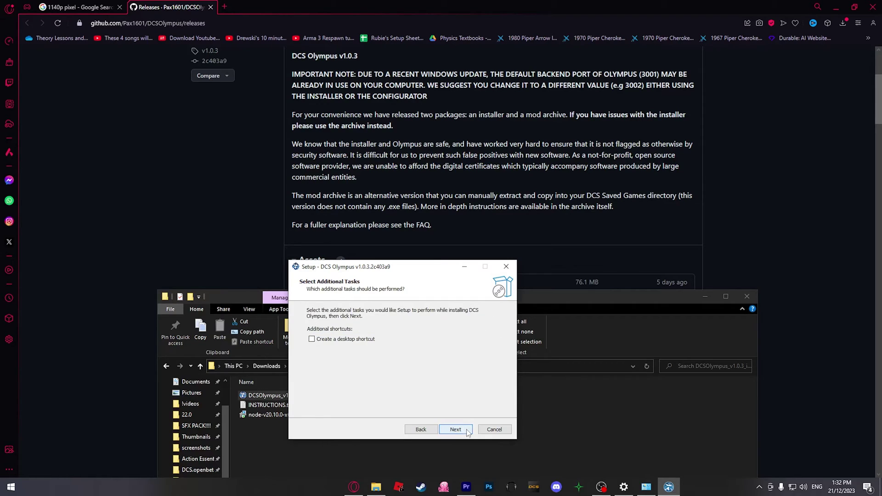
left_click(328, 341)
left_click(456, 431)
left_click(457, 429)
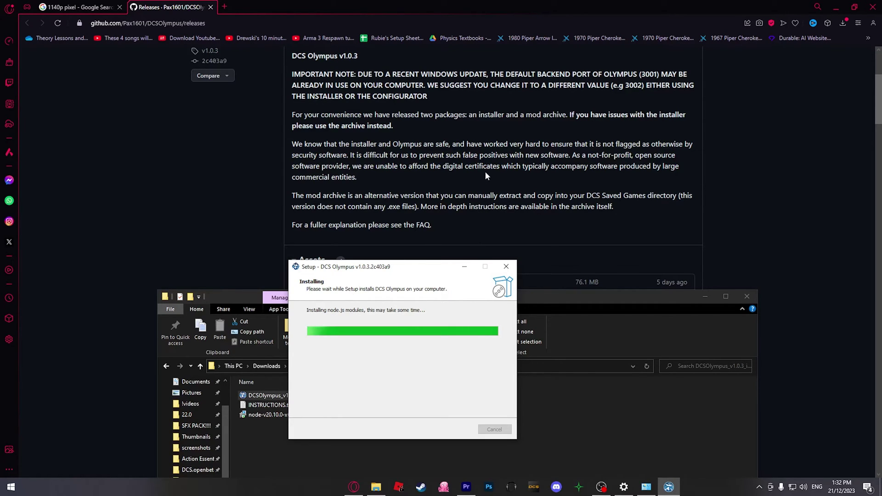
scroll(440, 134, "up", 1)
Name the new router port-forwarding rule's custom service OLYMPUS.
left_click(441, 135)
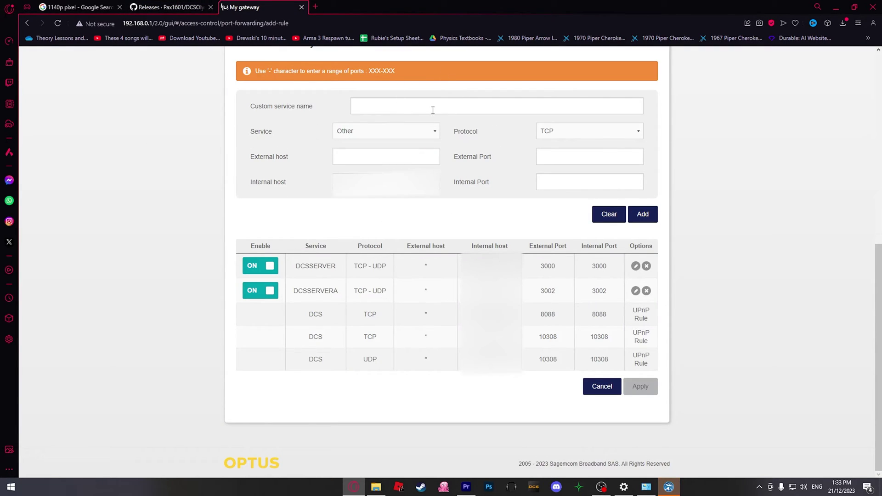
left_click(434, 107)
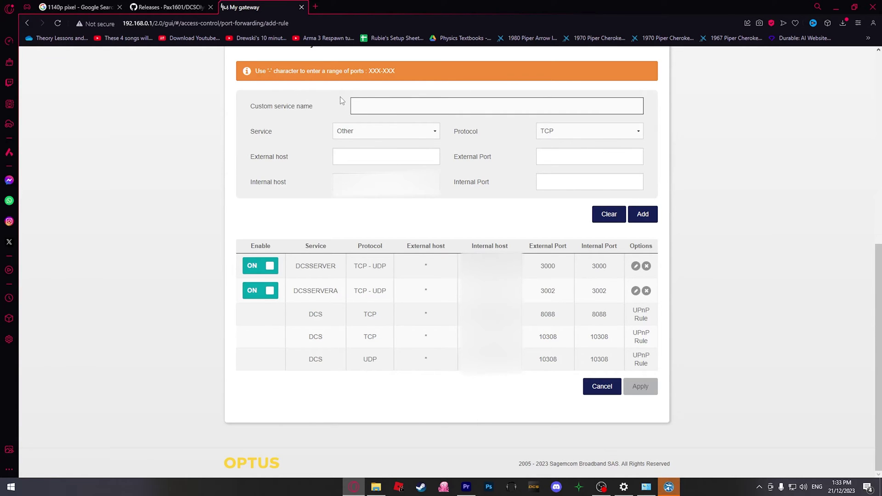
type("OLYMPUS")
left_click(357, 162)
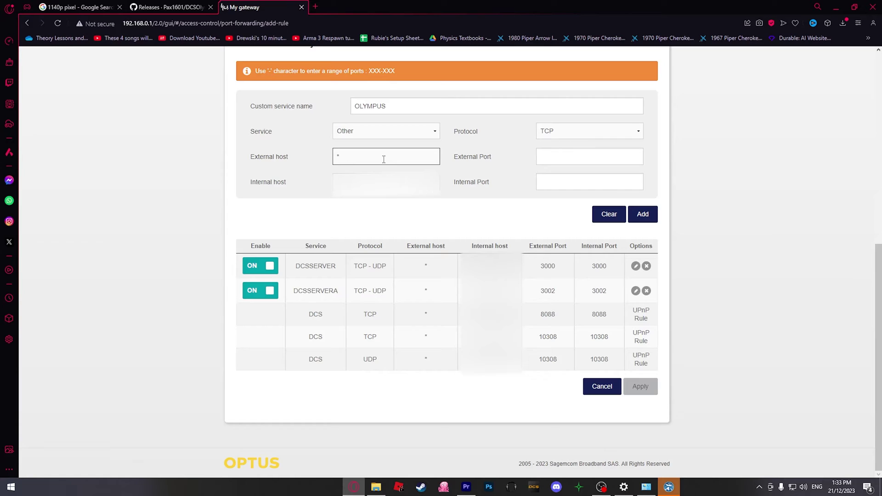
key("Tab")
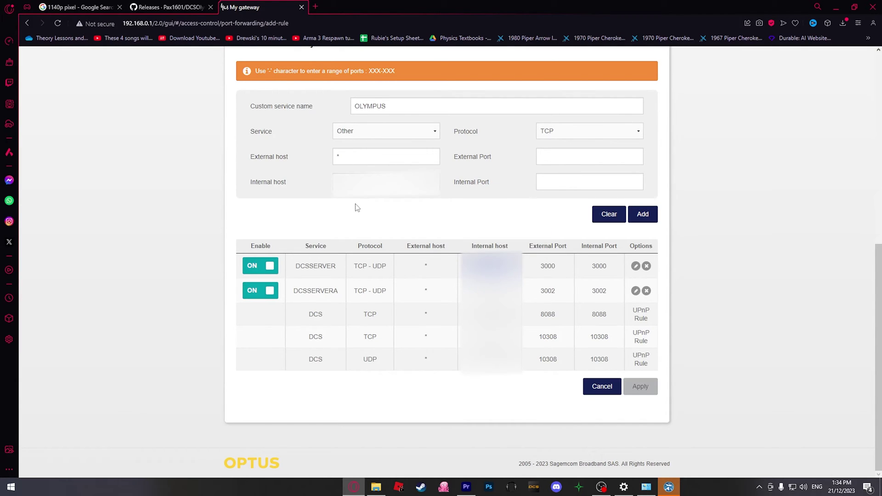
left_click(363, 182)
left_click(299, 208)
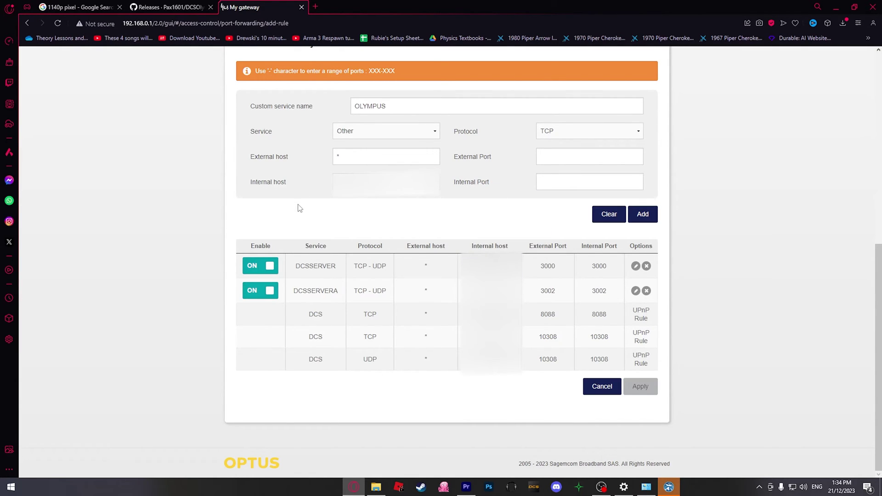
Set the rule's external and internal ports to 3002 with protocol TCP - UDP.
left_click(557, 161)
left_click(548, 182)
left_click(552, 160)
type("3000")
key("Tab")
type("3000")
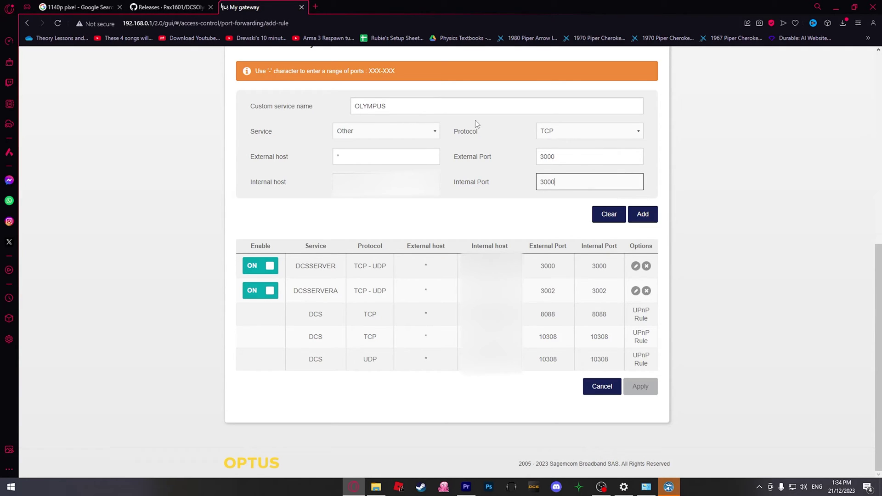
left_click(586, 156)
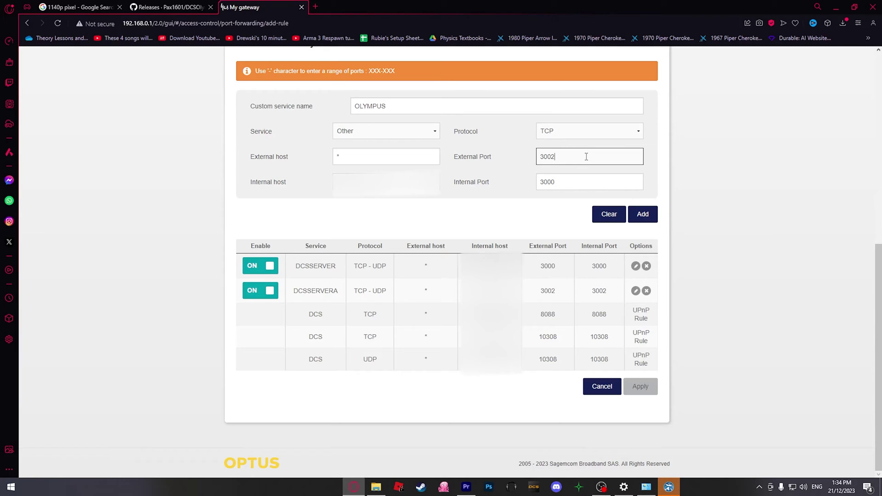
left_click(579, 186)
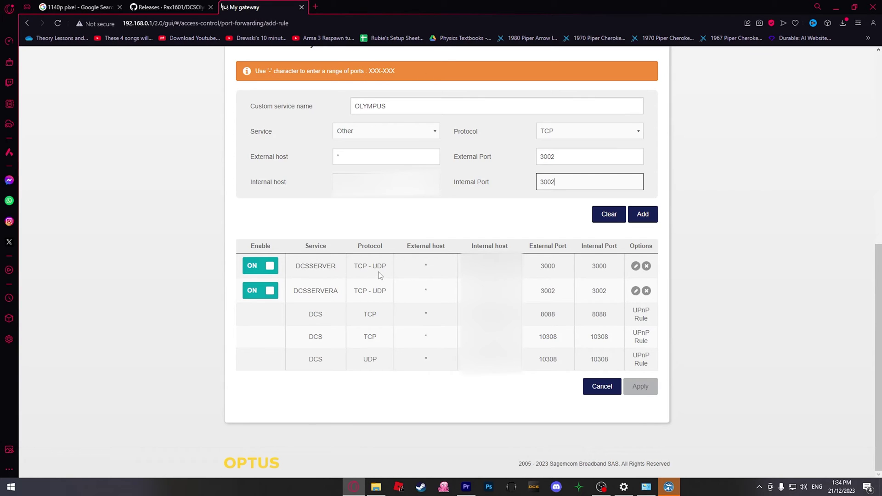
left_click(547, 135)
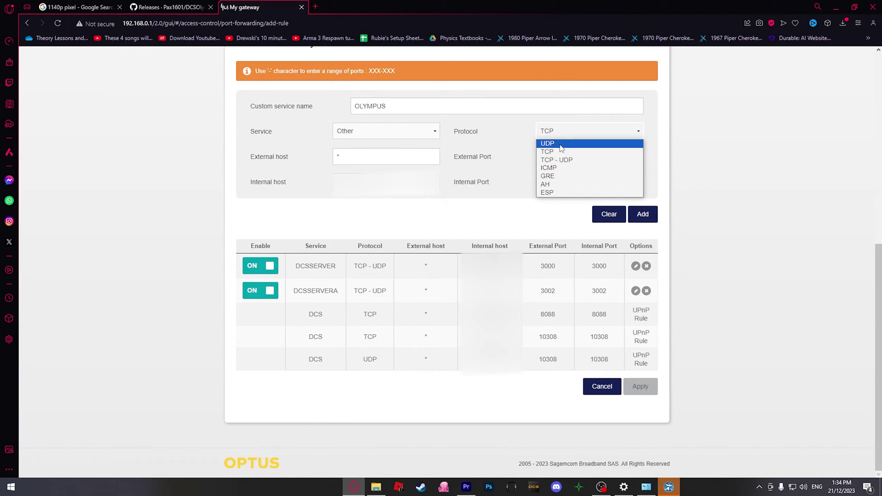
left_click(557, 159)
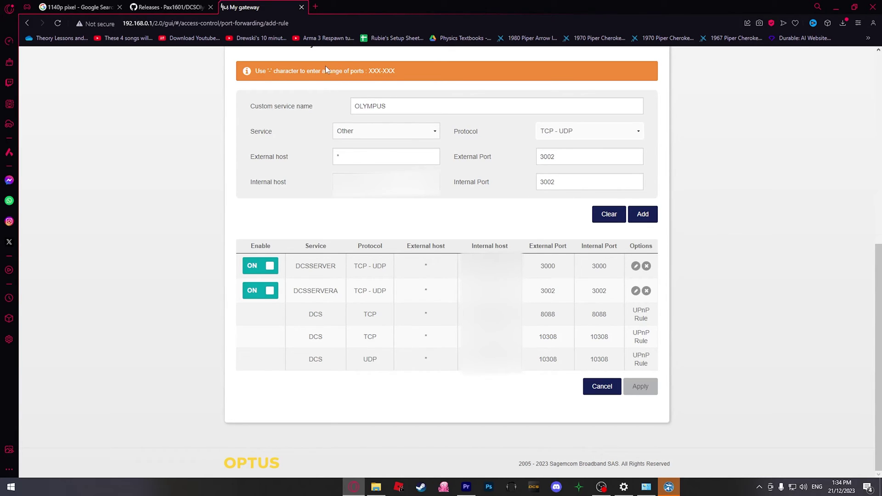
Close the router settings tab and finish the DCS Olympus installer.
left_click(301, 7)
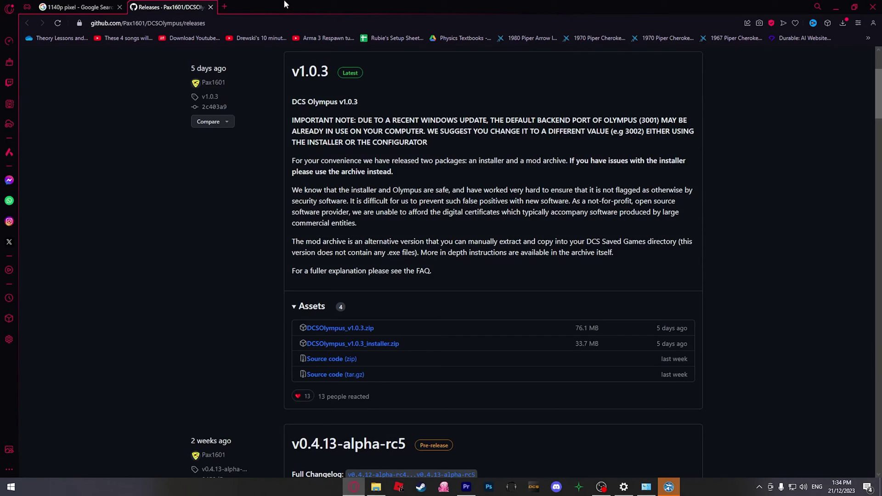
left_click(667, 487)
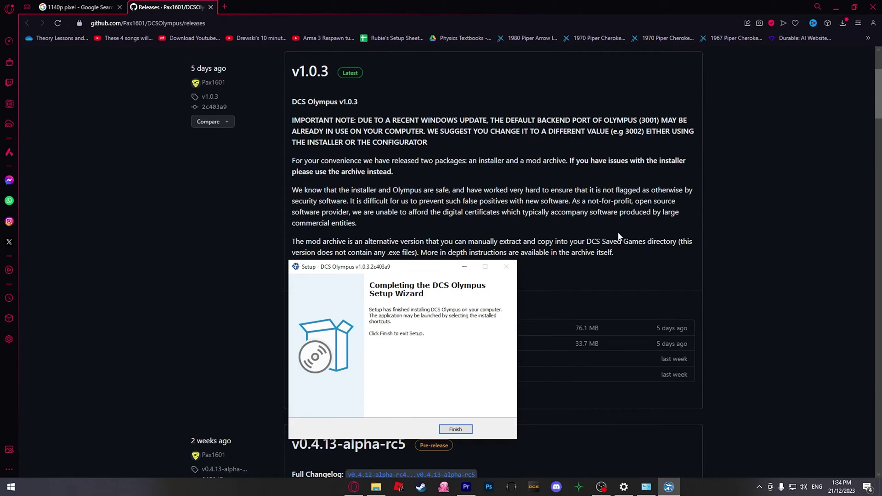
left_click_drag(376, 263, 426, 147)
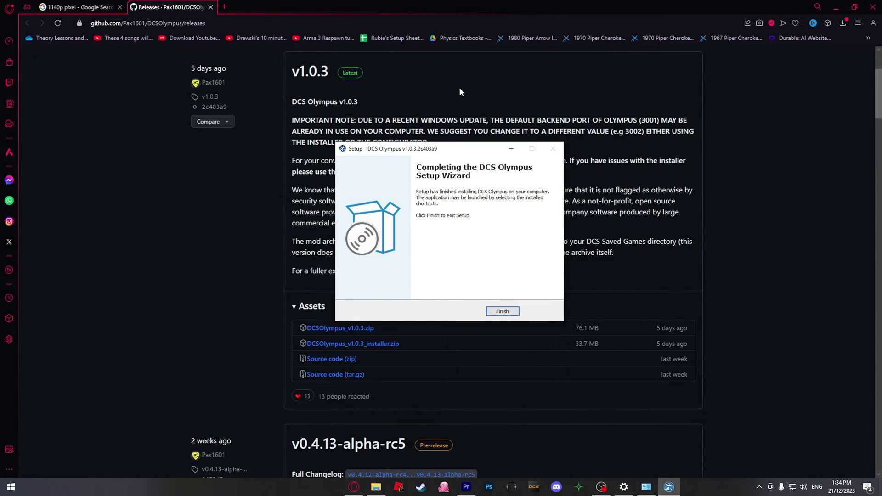
left_click(498, 315)
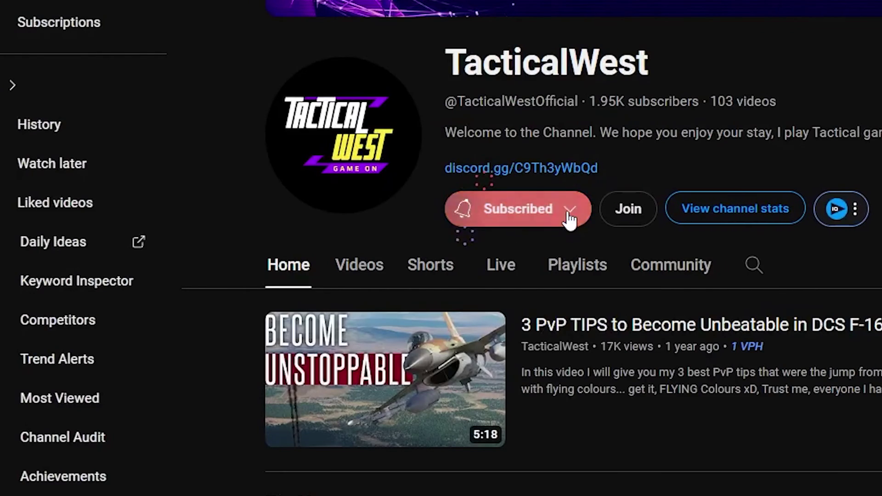
Switch the TacticalWest channel's notification bell to All uploads.
left_click(573, 213)
left_click(539, 263)
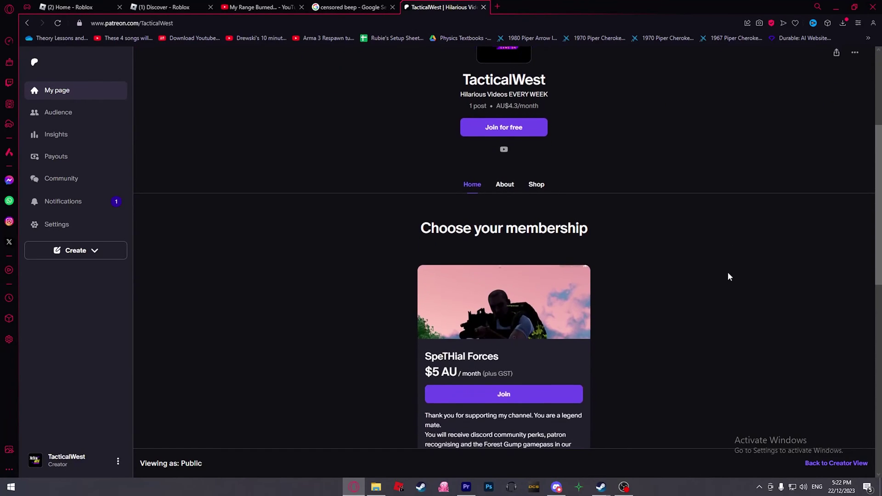
scroll(728, 272, "down", 3)
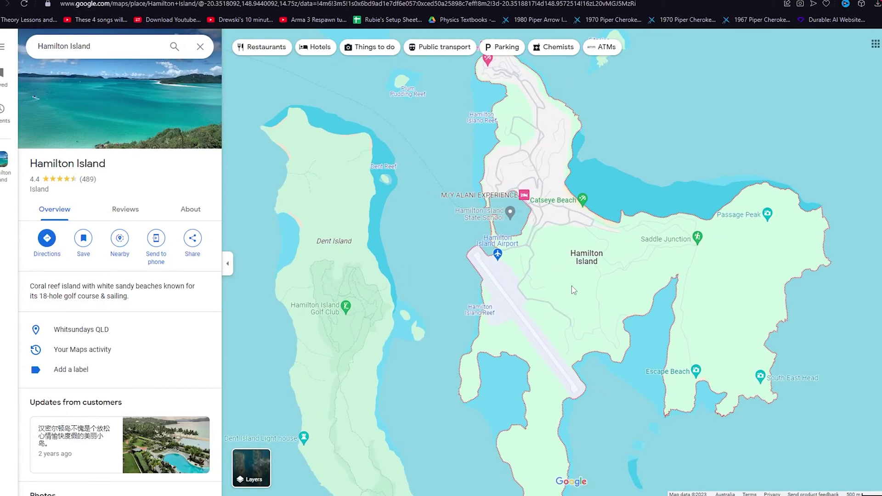
scroll(572, 286, "up", 2)
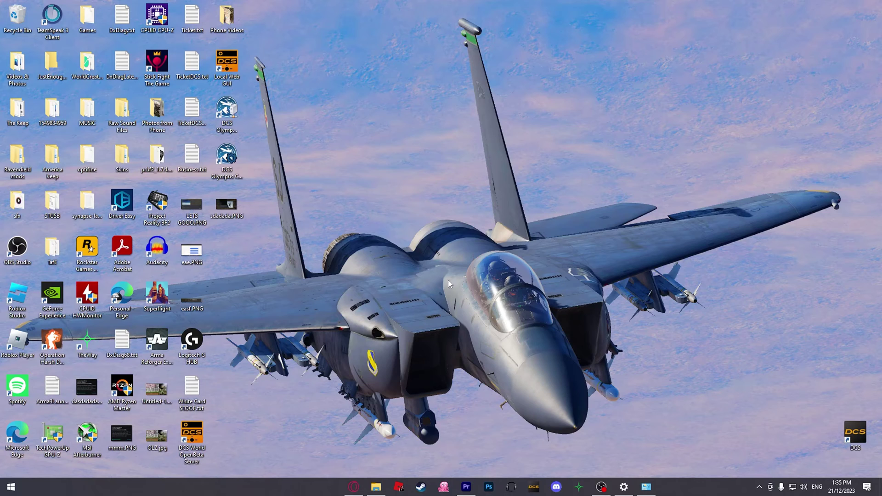
Launch DCS World OpenBeta Server as administrator and bring up its browser dashboard.
right_click(193, 428)
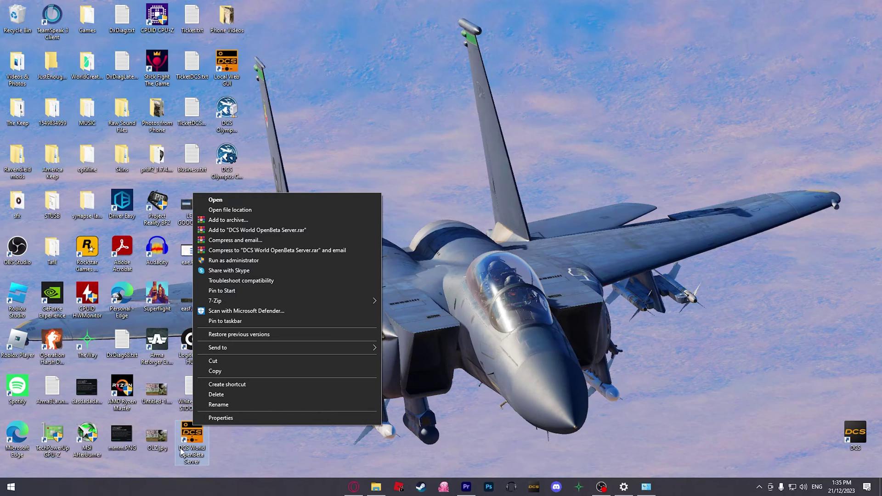
left_click(247, 260)
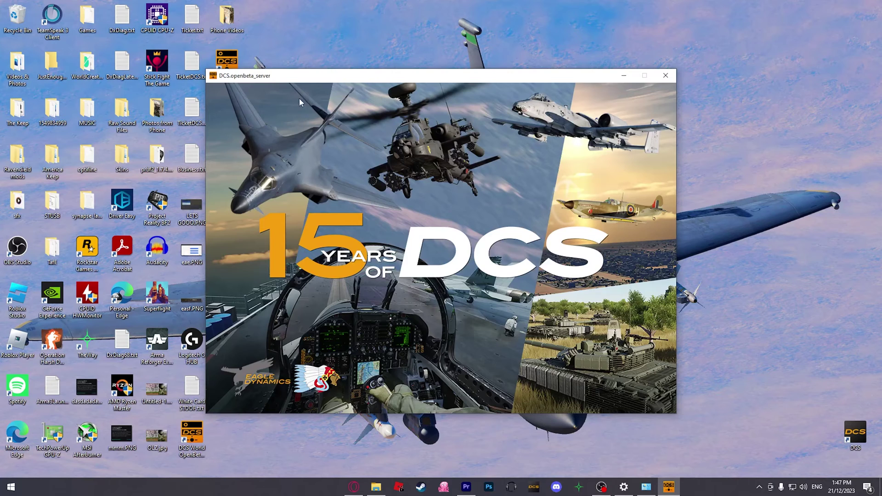
left_click_drag(303, 77, 449, 78)
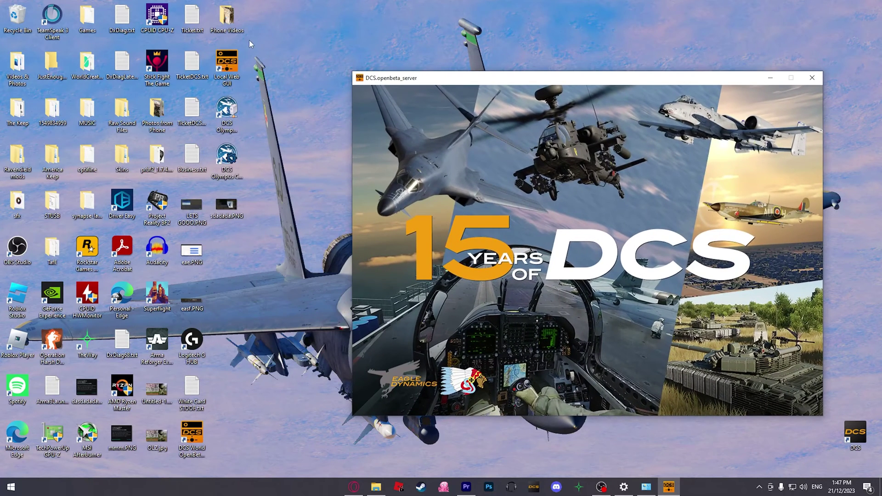
left_click(354, 486)
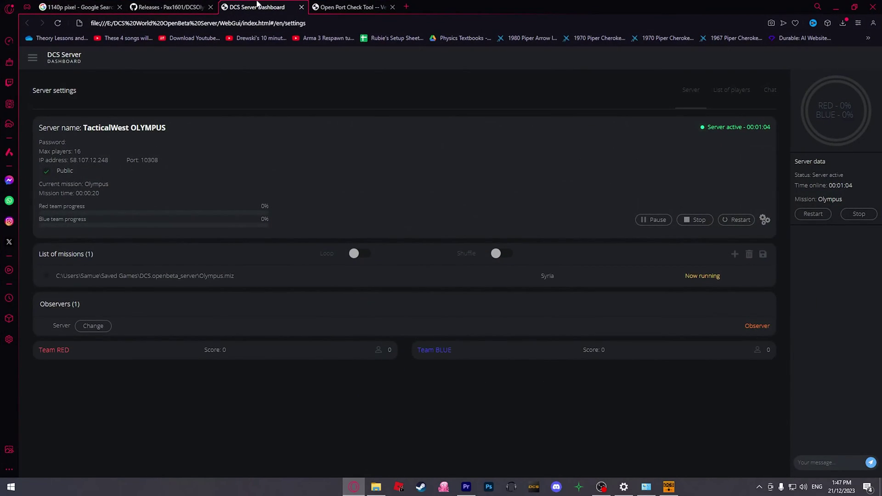
Dismiss the ad on CanYouSeeMe.org, check port 3000 (times out), then show the desktop.
left_click(342, 4)
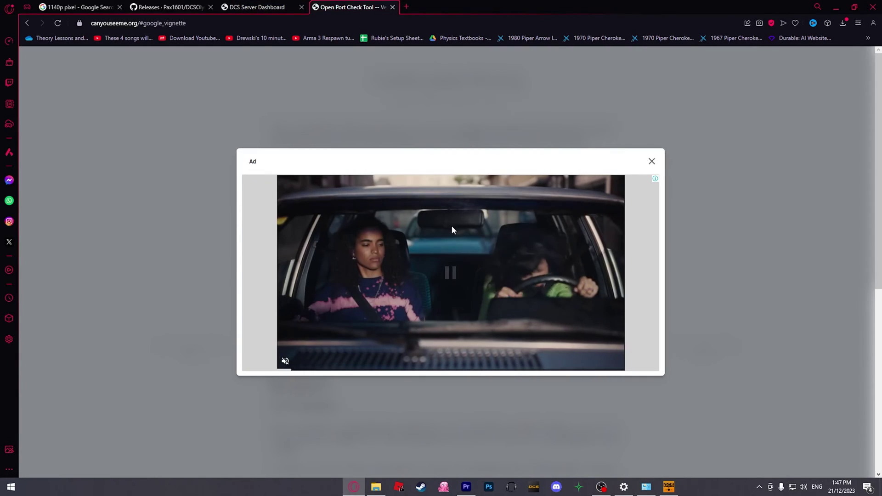
left_click(652, 160)
left_click(376, 284)
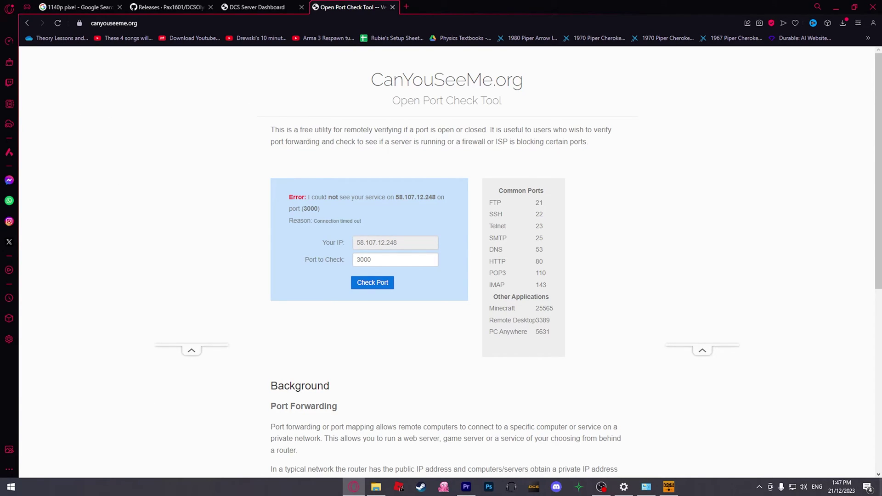
key("super+d")
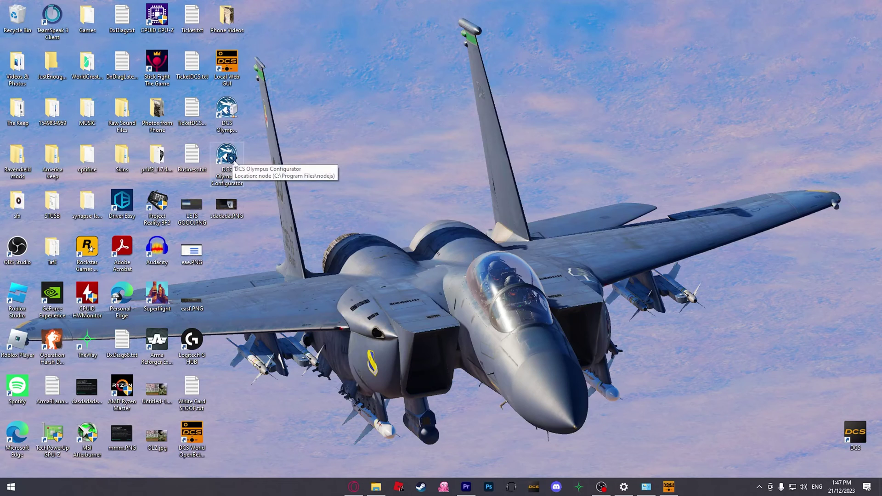
In the Olympus Configurator, set the address to * and keep ports 3000 and 3002.
double_click(227, 155)
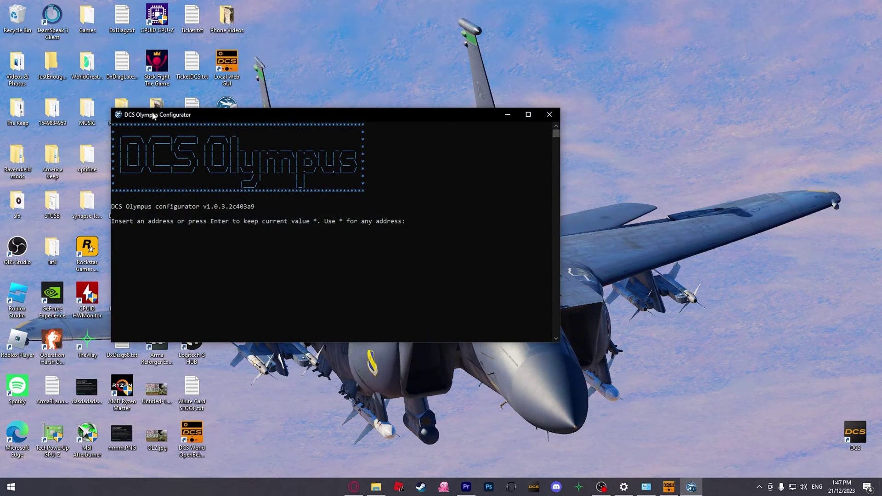
left_click_drag(153, 116, 343, 141)
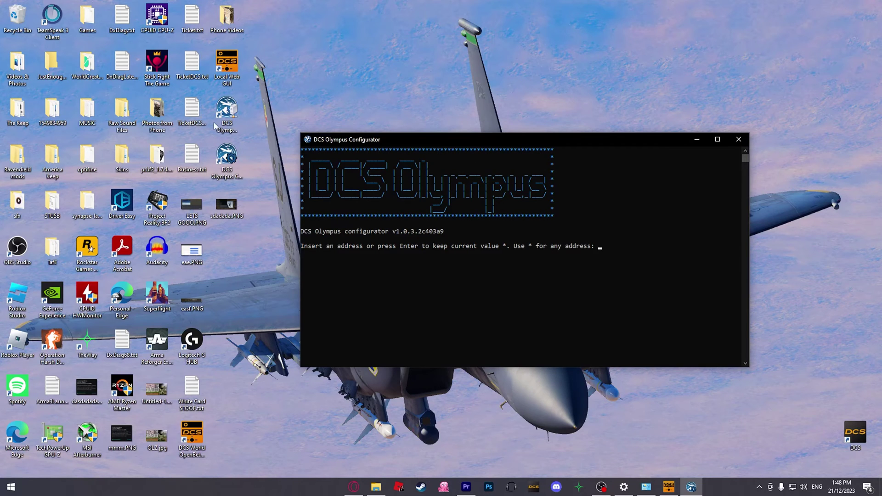
type("*")
key("Return")
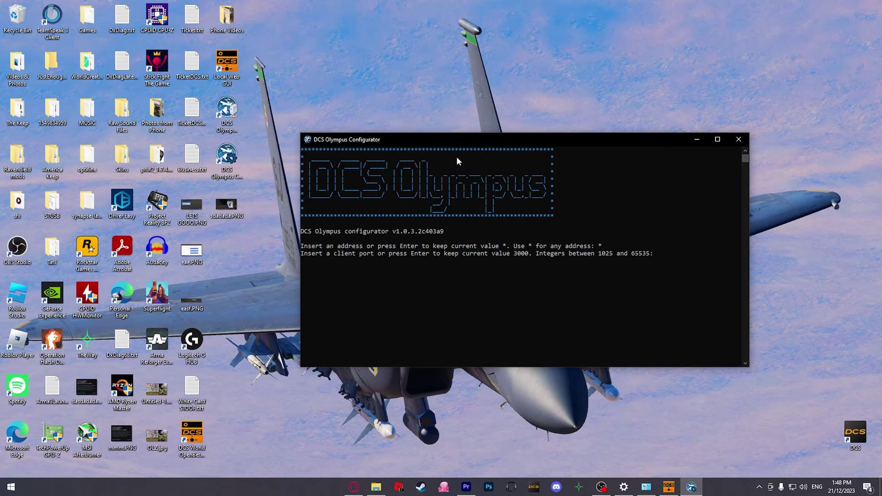
key("Return")
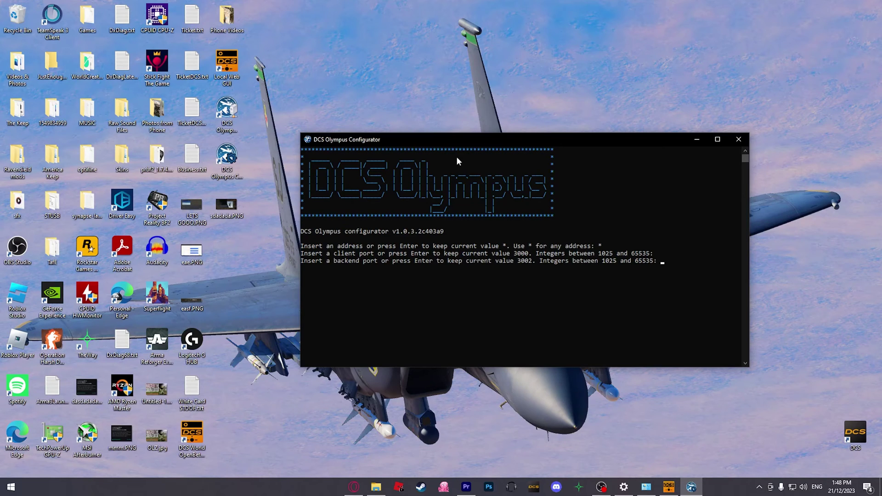
key("Return")
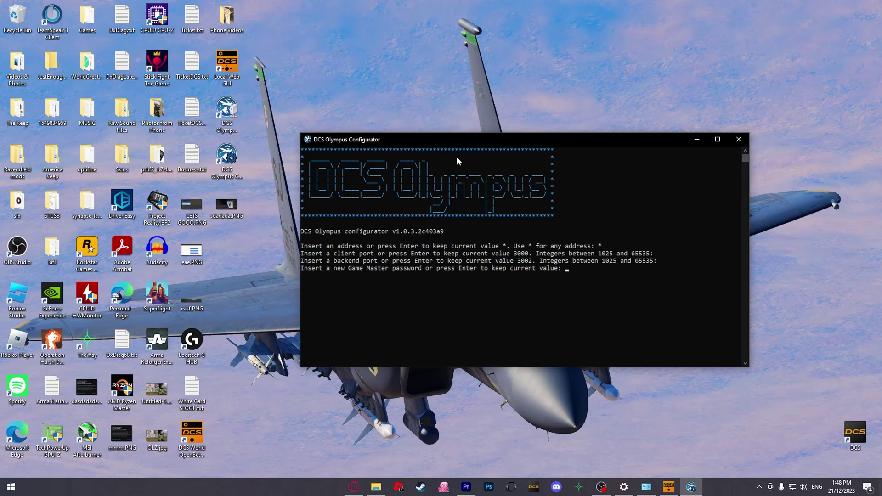
Keep the existing passwords, save Olympus.json, and start the DCS Olympus Server.
type("**")
key("BackSpace")
key("BackSpace")
key("Return")
key("Return")
key("Return")
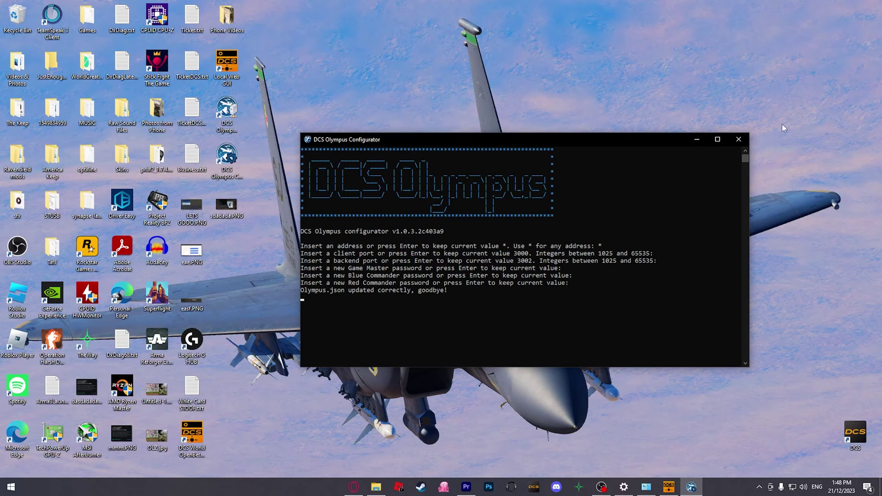
left_click(739, 139)
right_click(225, 111)
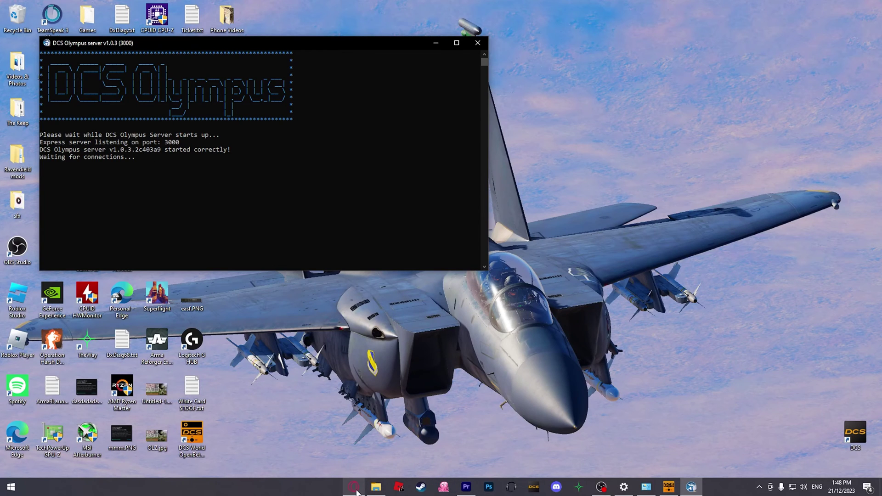
Recheck port 3000 on CanYouSeeMe.org, which now reports success.
left_click(354, 488)
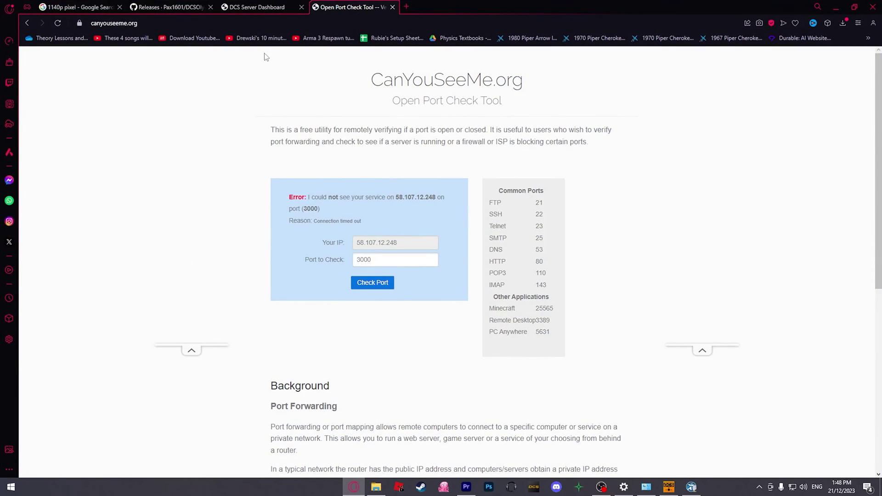
left_click(367, 279)
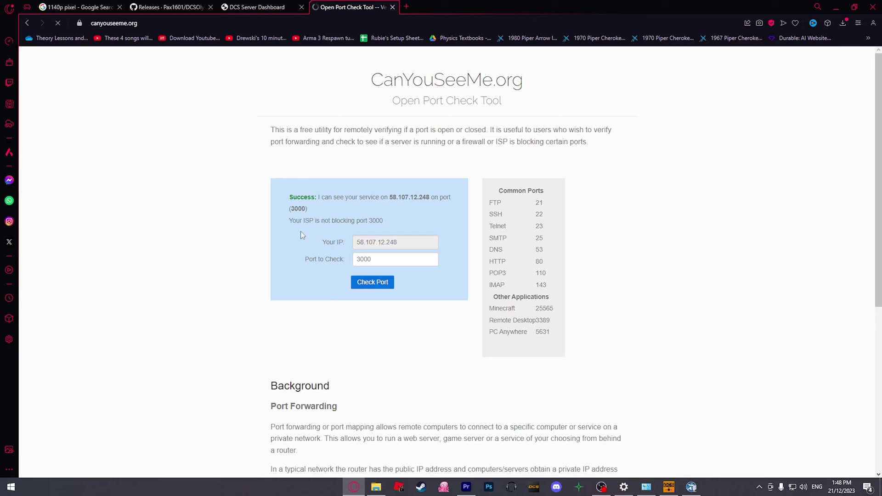
left_click_drag(316, 196, 437, 197)
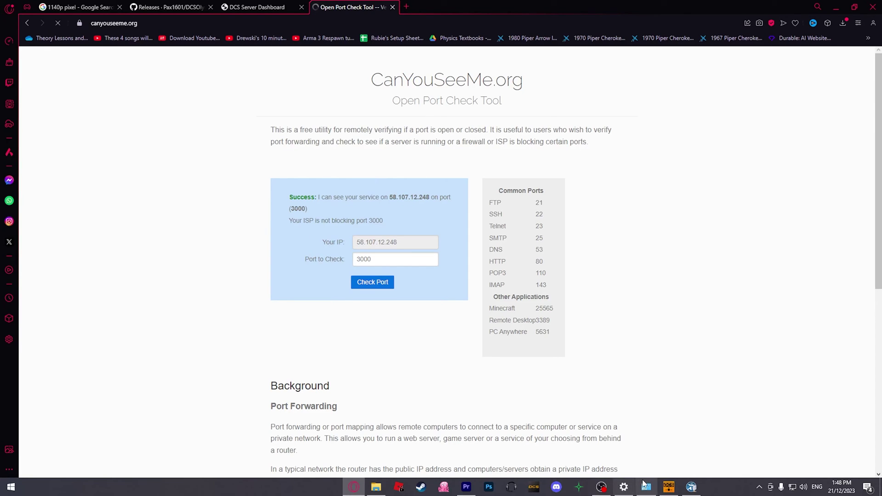
Confirm port 3002 is also reachable, then search Windows for 'firewal'.
left_click(389, 258)
key("BackSpace")
type("2")
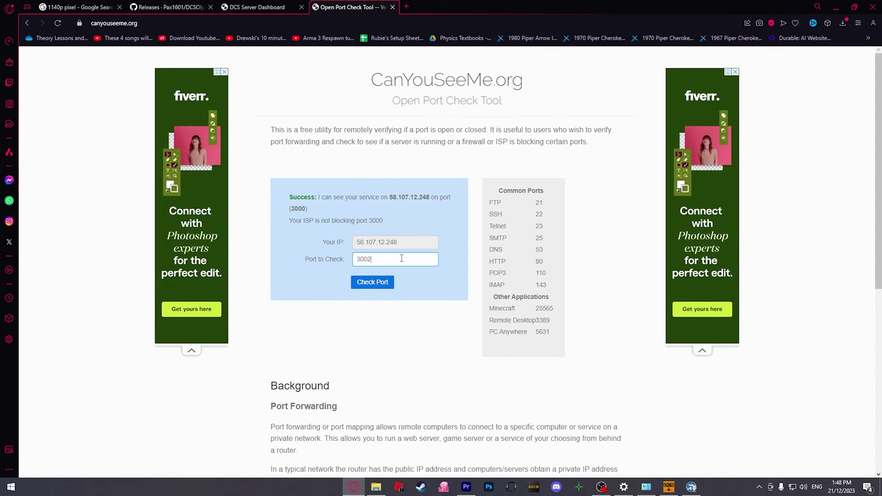
left_click(384, 284)
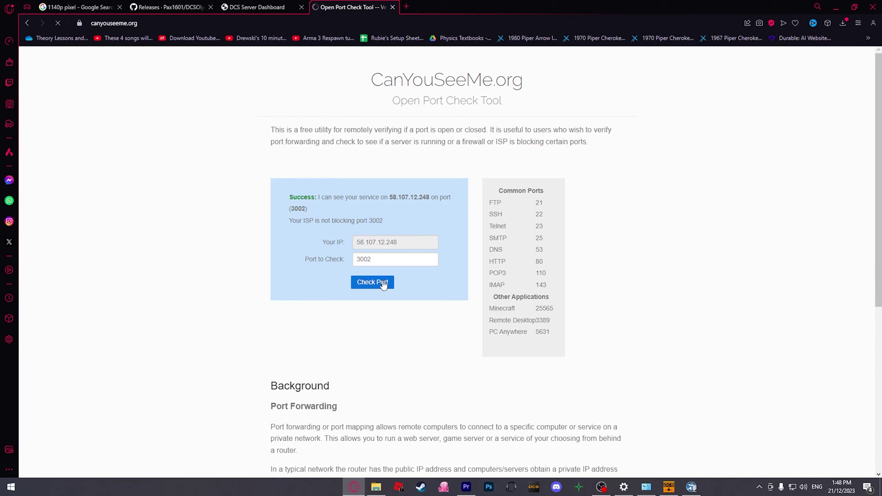
left_click_drag(390, 222, 289, 222)
left_click(397, 225)
left_click(294, 222)
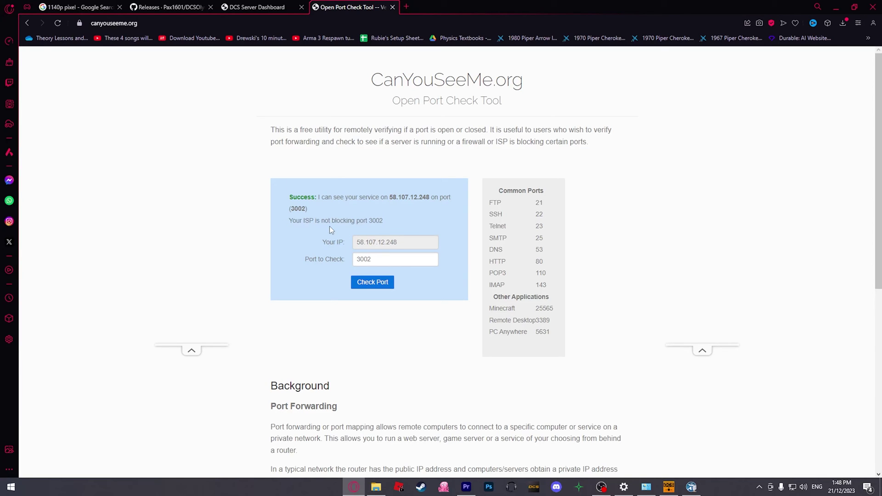
key("super")
type("firewall")
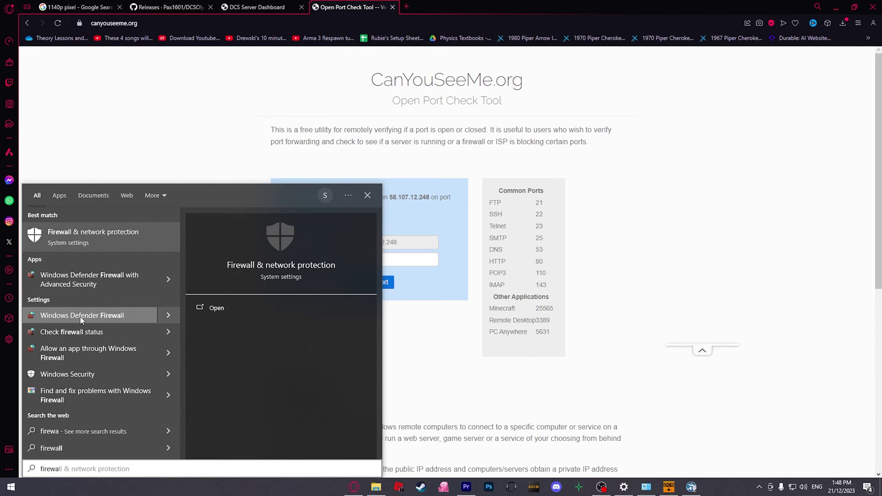
left_click(92, 316)
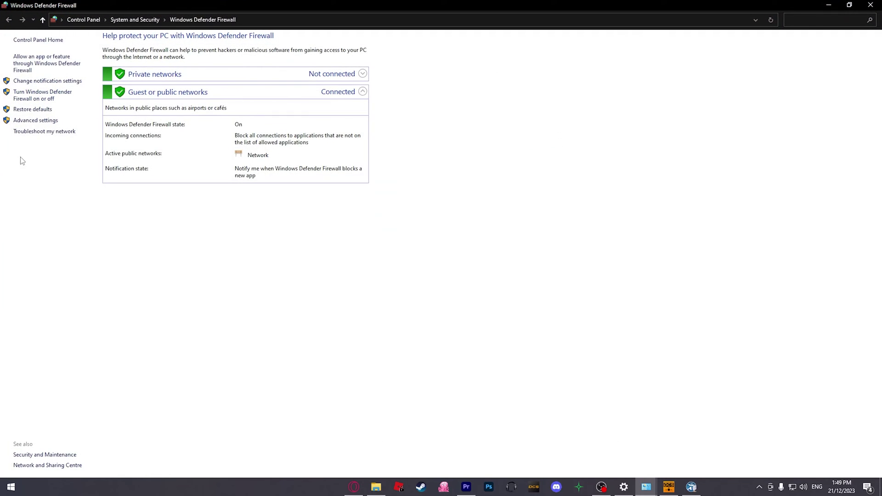
left_click(24, 121)
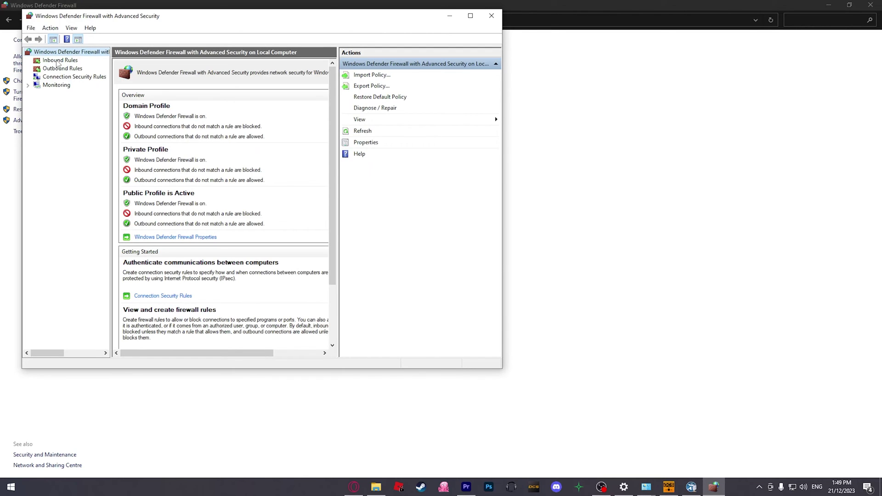
left_click(59, 60)
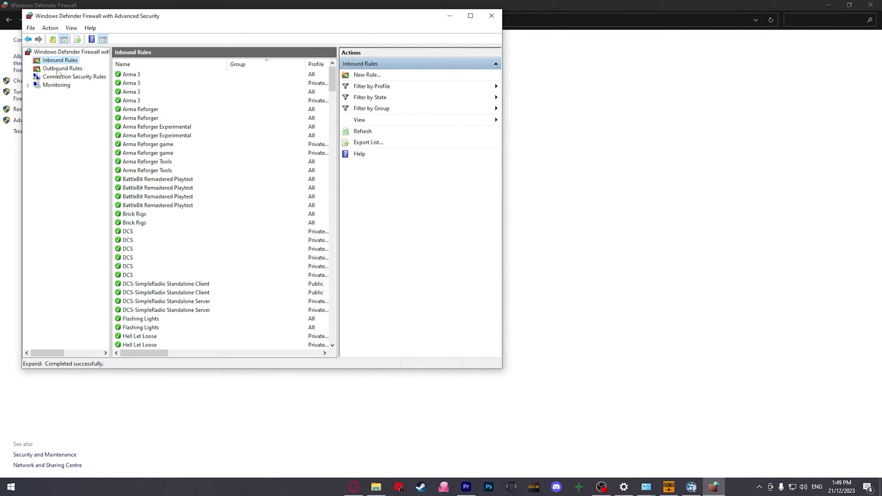
scroll(159, 229, "down", 10)
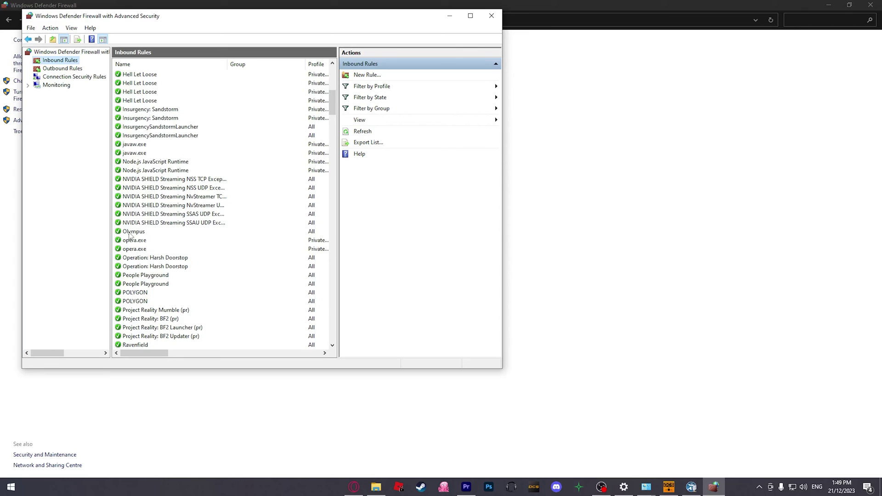
scroll(130, 236, "up", 10)
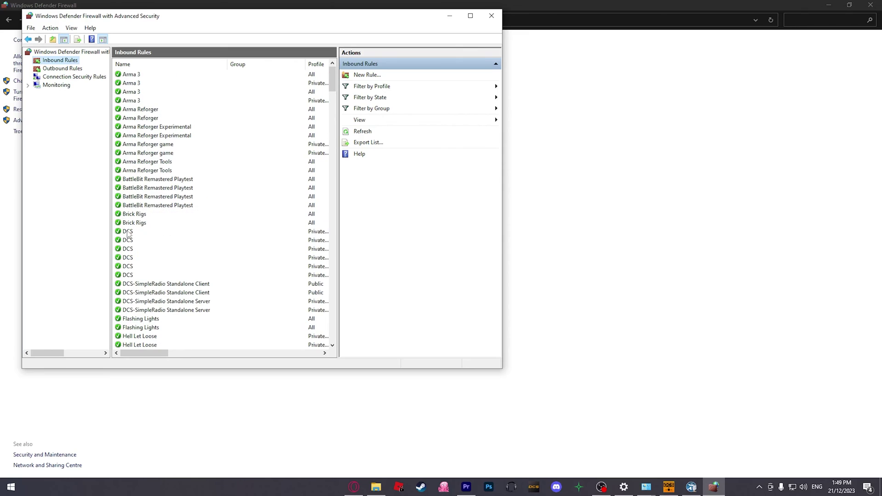
left_click(367, 75)
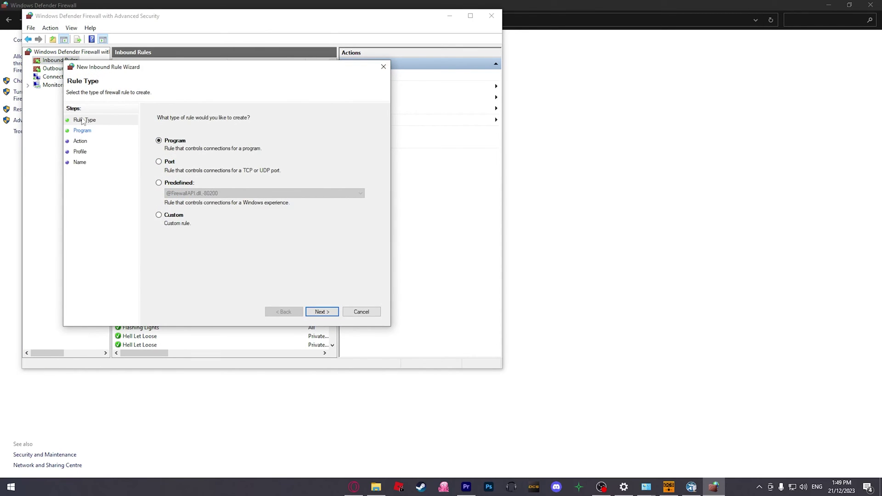
left_click(159, 162)
left_click(94, 131)
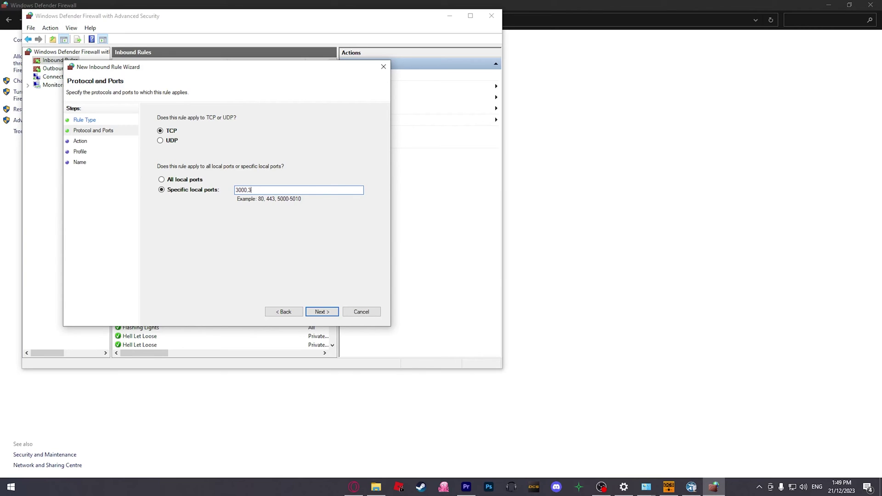
key("BackSpace")
key("BackSpace")
key("BackSpace")
key("BackSpace")
key("BackSpace")
key("BackSpace")
key("BackSpace")
key("BackSpace")
key("BackSpace")
key("BackSpace")
key("BackSpace")
key("BackSpace")
key("BackSpace")
key("BackSpace")
left_click(323, 311)
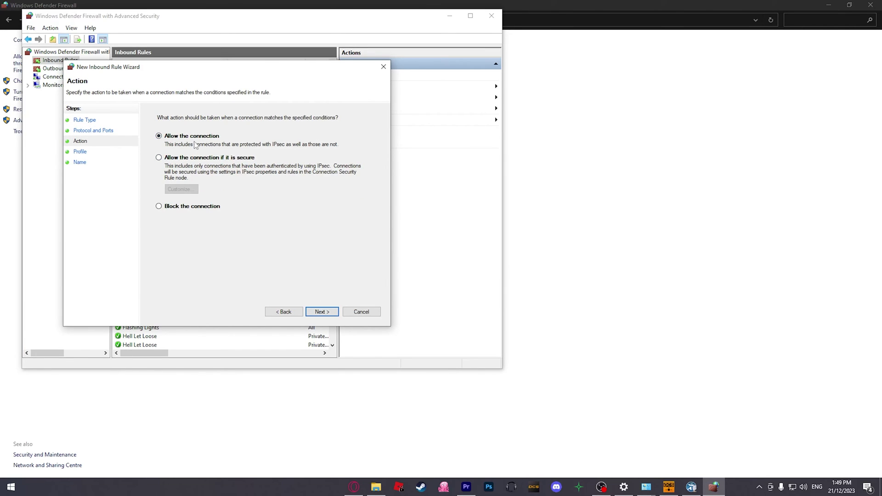
left_click(320, 312)
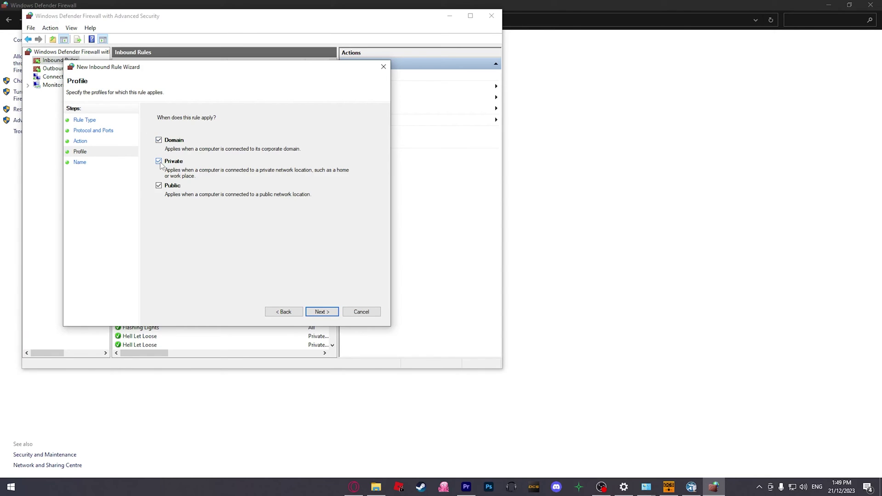
left_click(328, 314)
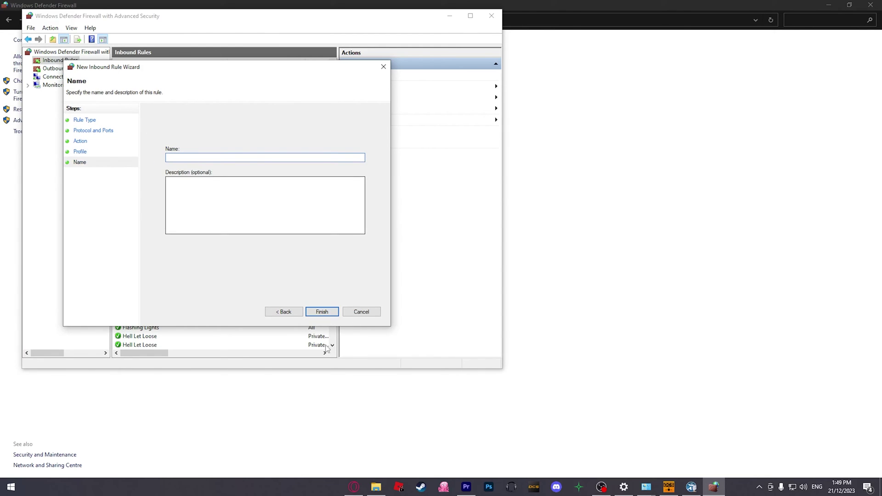
left_click(361, 312)
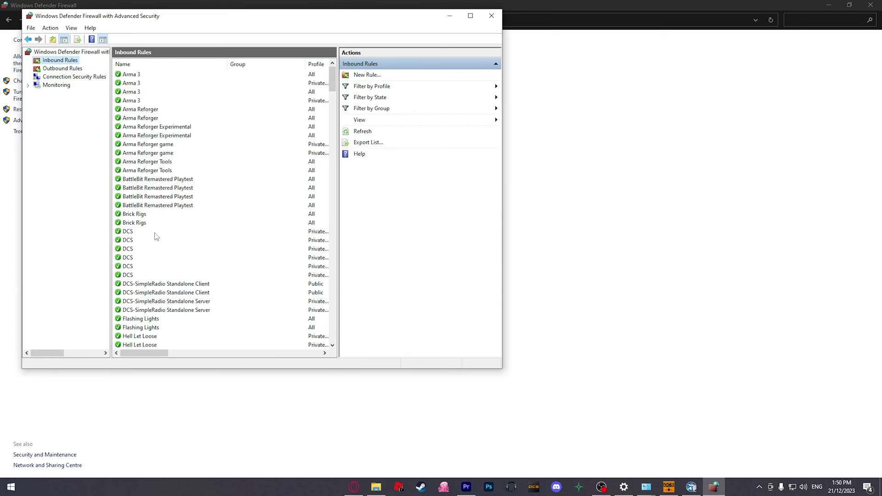
scroll(156, 236, "down", 6)
left_click(133, 311)
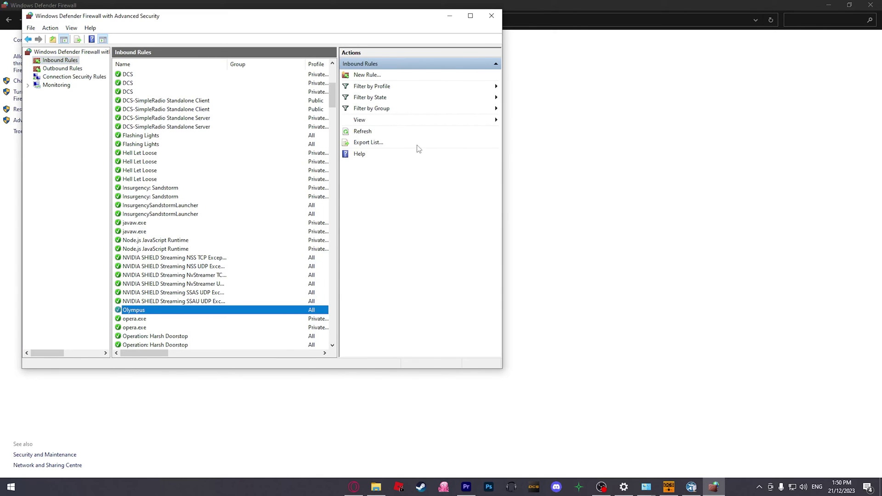
left_click(490, 17)
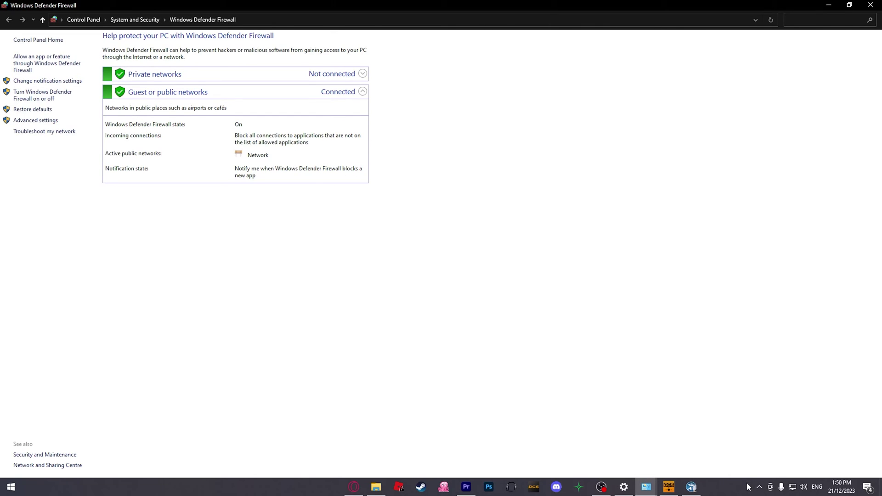
left_click(871, 5)
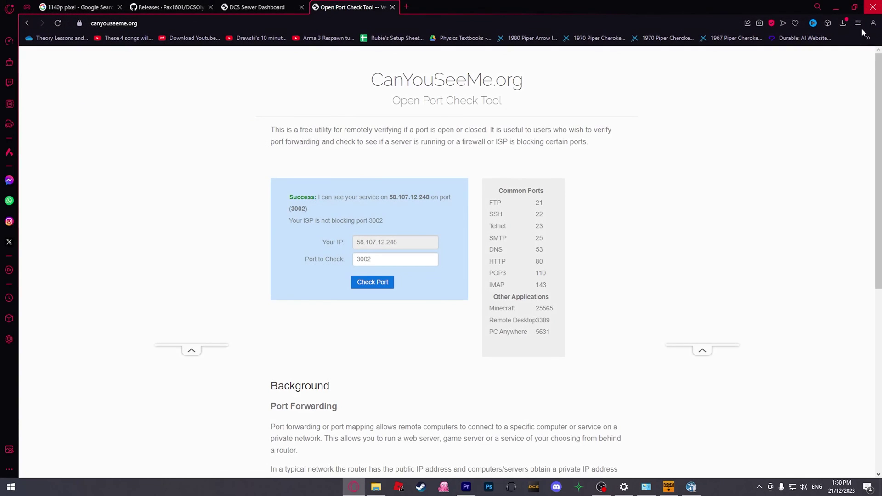
Recheck ports 3002 and 3000 as reachable, glance at the Olympus console, and open a new tab.
left_click(372, 282)
left_click(390, 264)
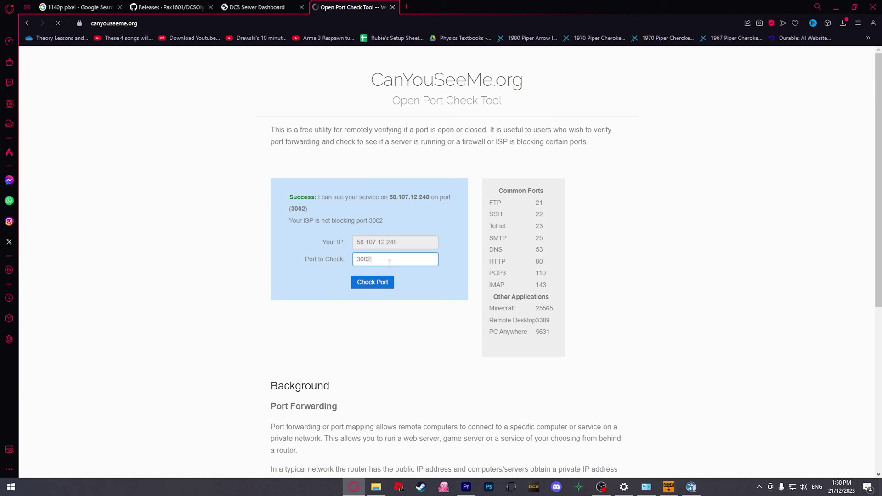
key("BackSpace")
type("0")
key("Return")
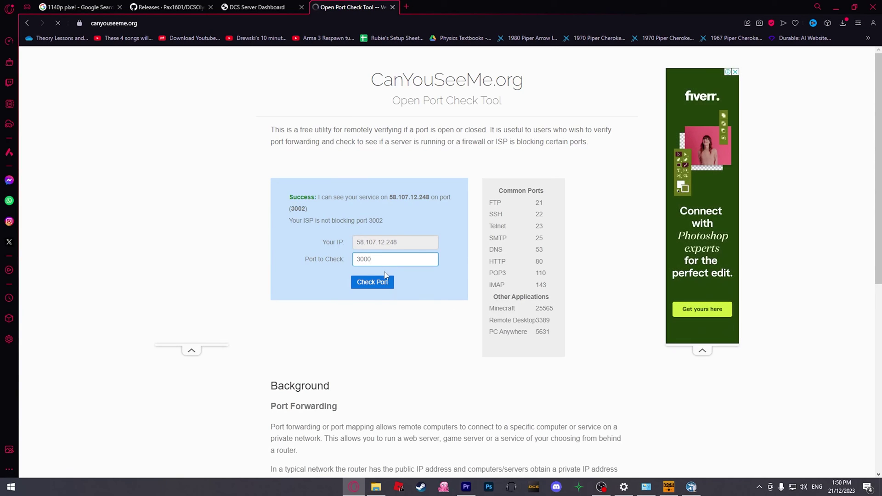
left_click(685, 490)
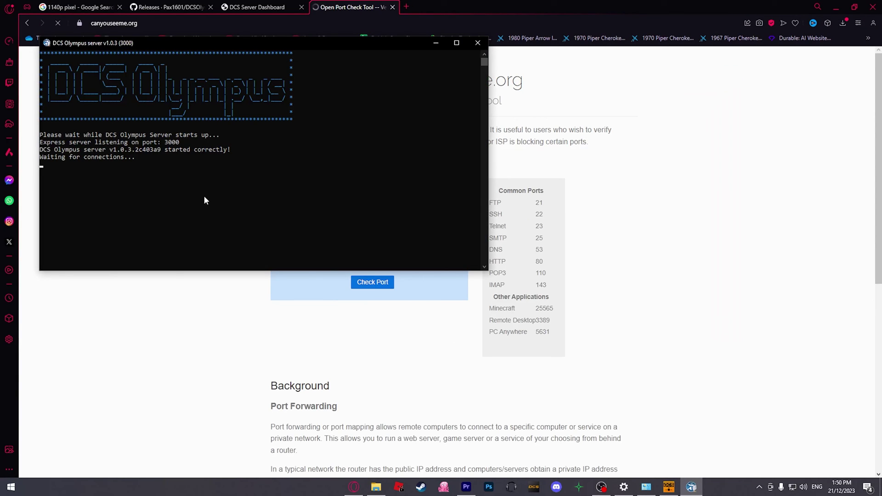
left_click(407, 8)
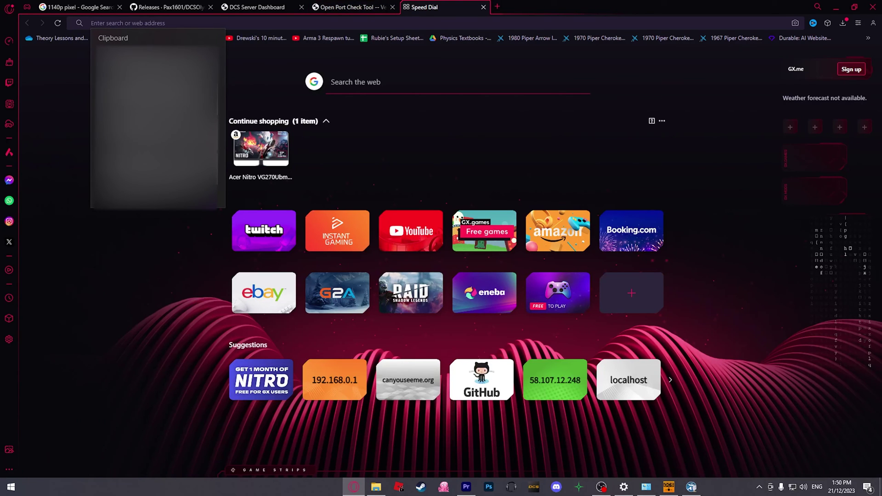
Load the Olympus web client at the server's public IP on port 3000.
type("58.107.12.248:3000")
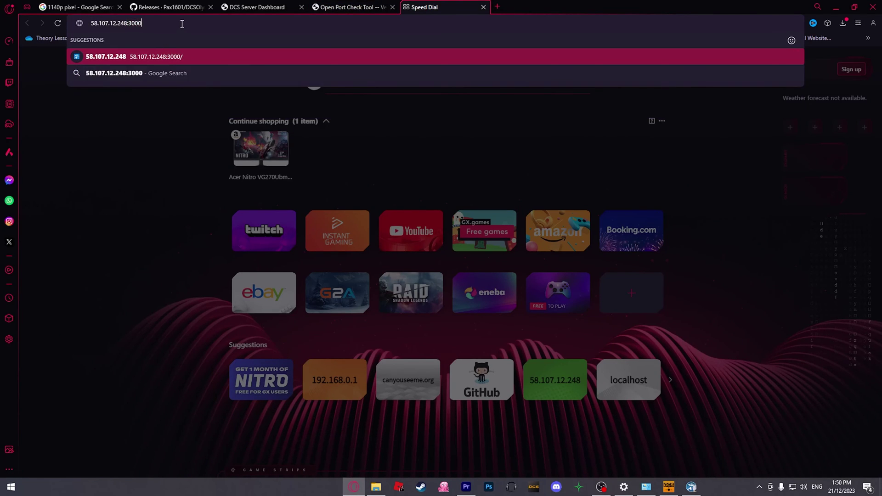
key("Return")
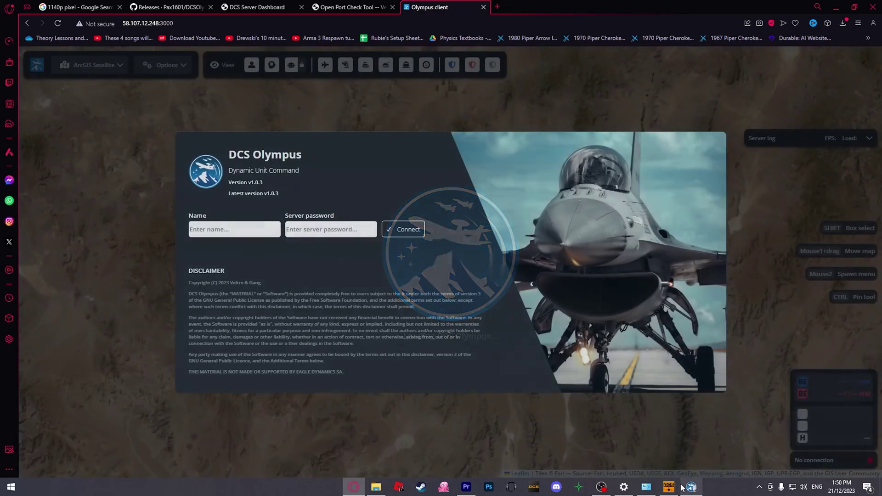
left_click(691, 487)
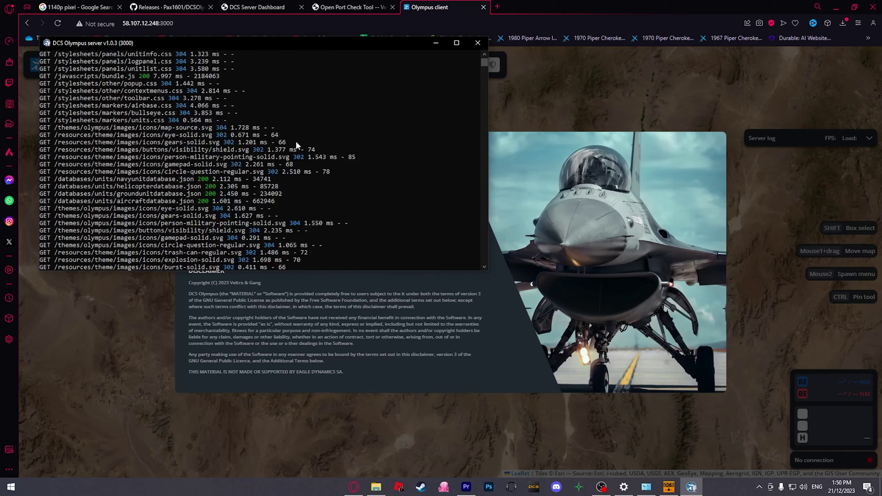
mouse_move(484, 62)
left_mouse_down()
mouse_move(495, 76)
mouse_move(498, 68)
left_mouse_up()
left_click(436, 43)
Log in with a Game Master name and the server password, then connect.
left_click(278, 228)
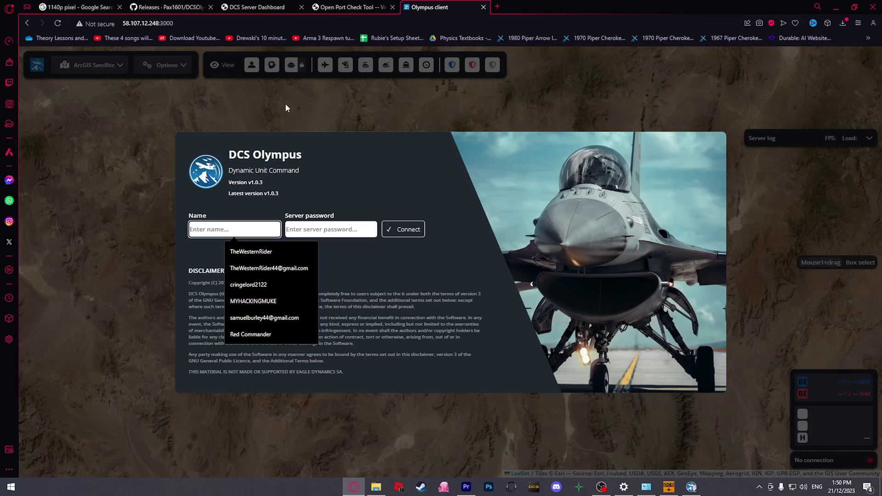
type("SuperGM")
left_click(335, 230)
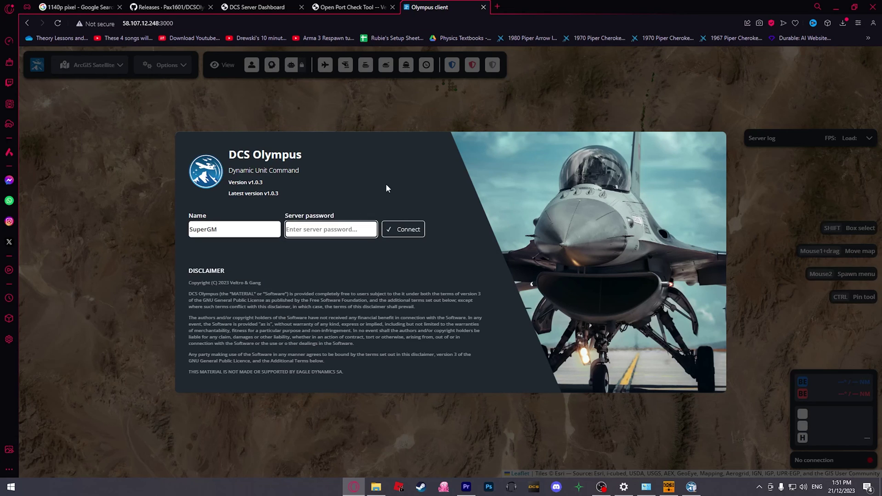
type("••")
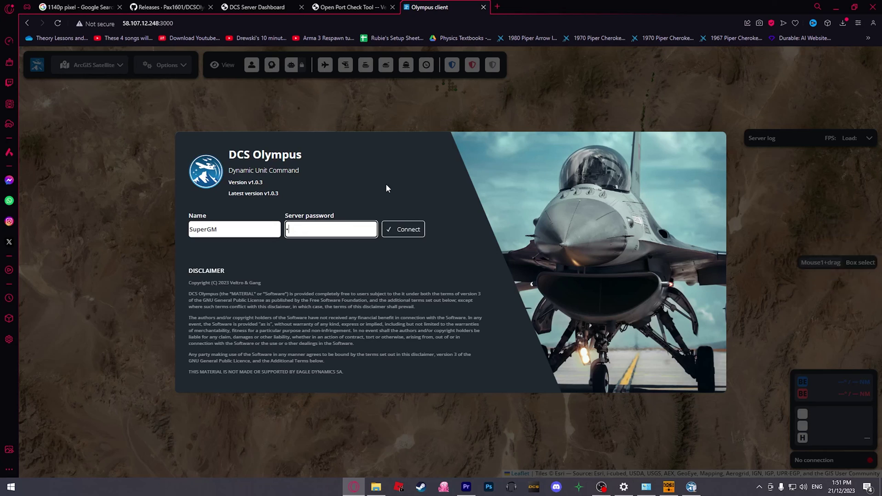
key("BackSpace")
key("BackSpace")
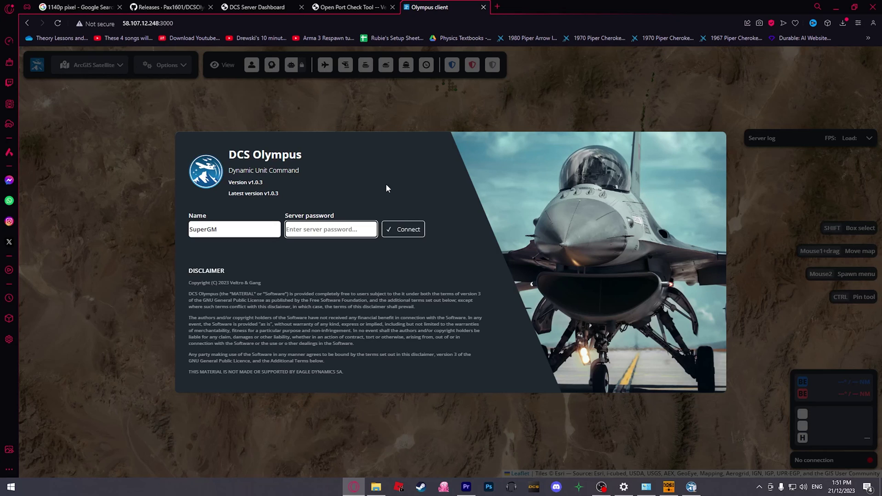
type("••")
key("BackSpace")
key("BackSpace")
type("•")
key("BackSpace")
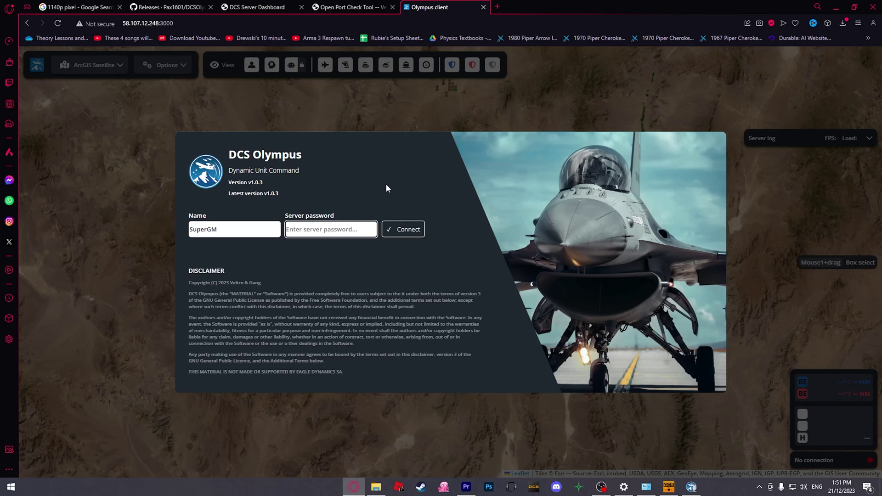
type("•")
key("BackSpace")
type("••")
left_click(407, 229)
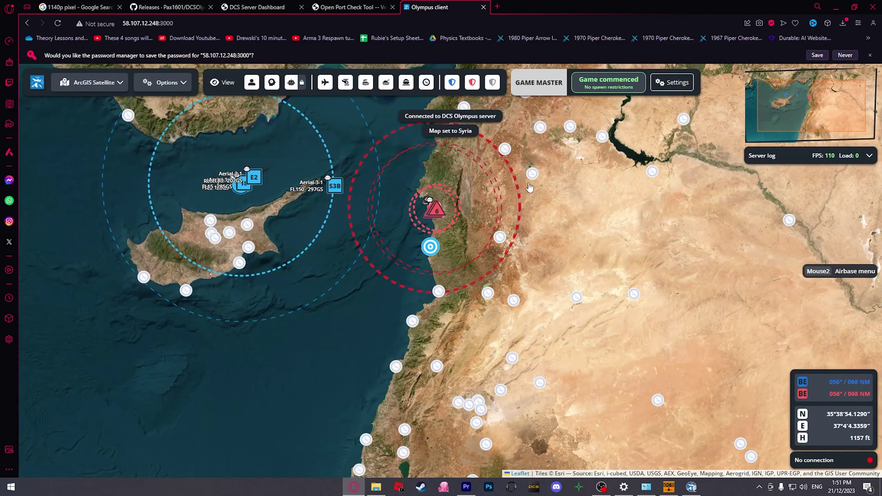
Pan and zoom the Syria map to centre on Cyprus and the coast.
left_click_drag(590, 172, 630, 201)
scroll(630, 200, "up", 1)
scroll(630, 201, "up", 1)
left_click_drag(166, 267, 440, 292)
scroll(440, 292, "down", 1)
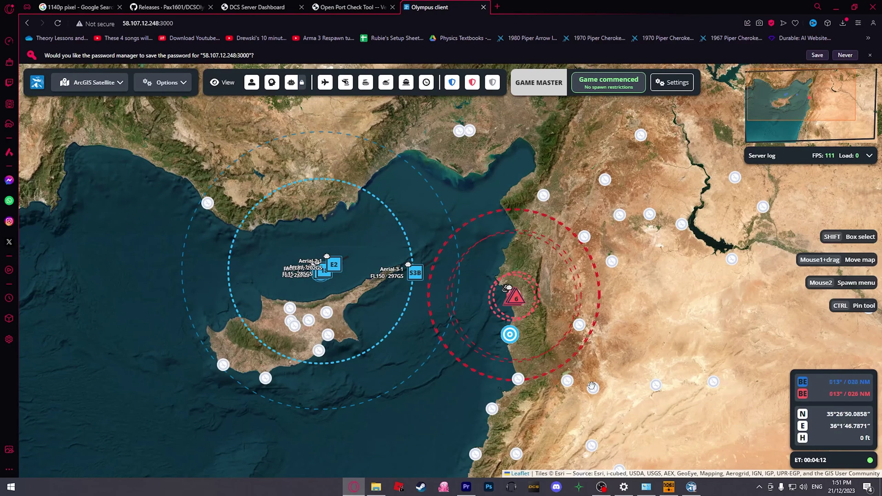
Recheck port 3002 on CanYouSeeMe.org as open, then return to the Olympus map.
left_click(350, 4)
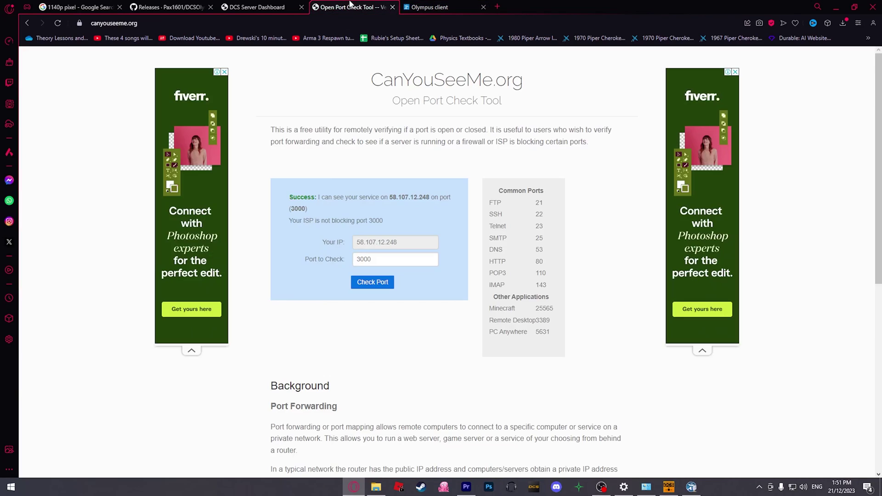
left_click(390, 259)
key("BackSpace")
type("2")
left_click(389, 282)
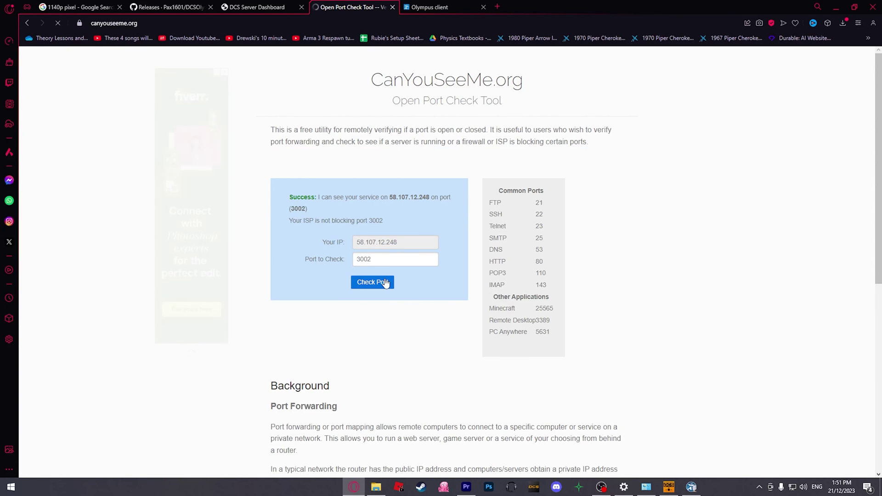
left_click(429, 7)
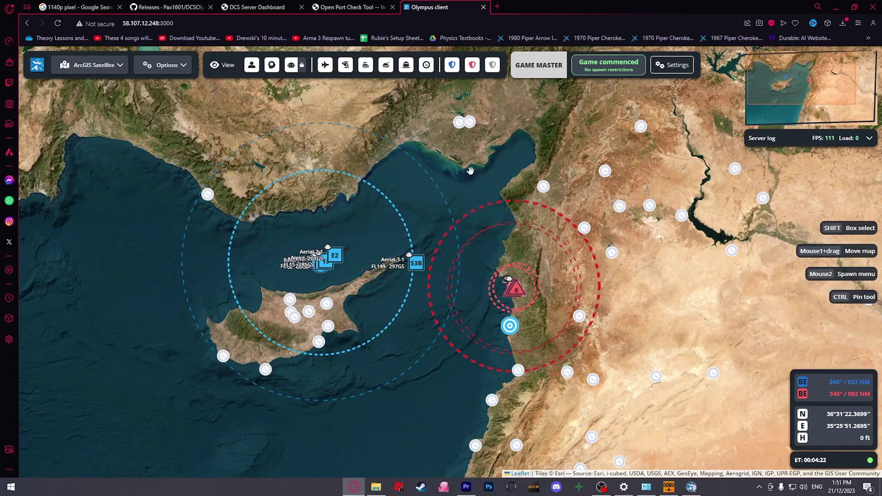